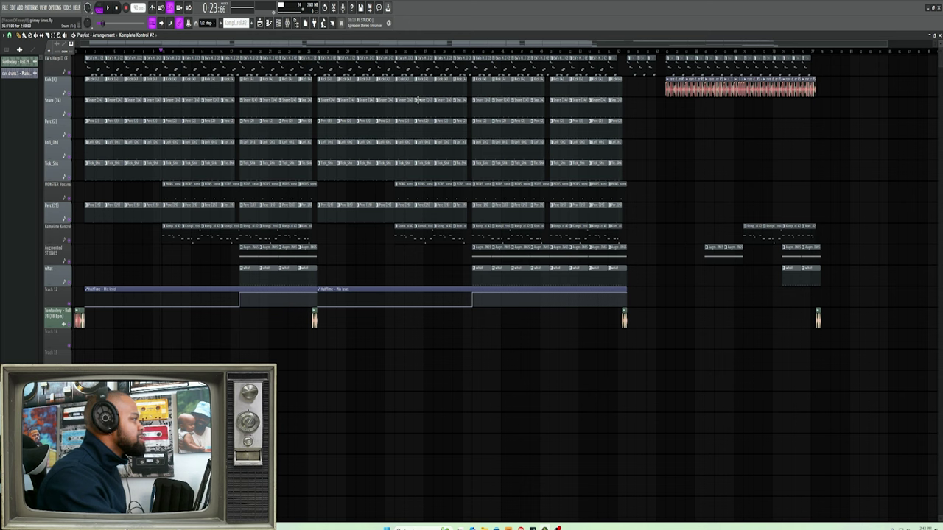
# Step: Select the harp pattern and open its Etherealwinds Harp 2 instrument from the channel rack
pyautogui.click(7, 49)
pyautogui.click(10, 108)
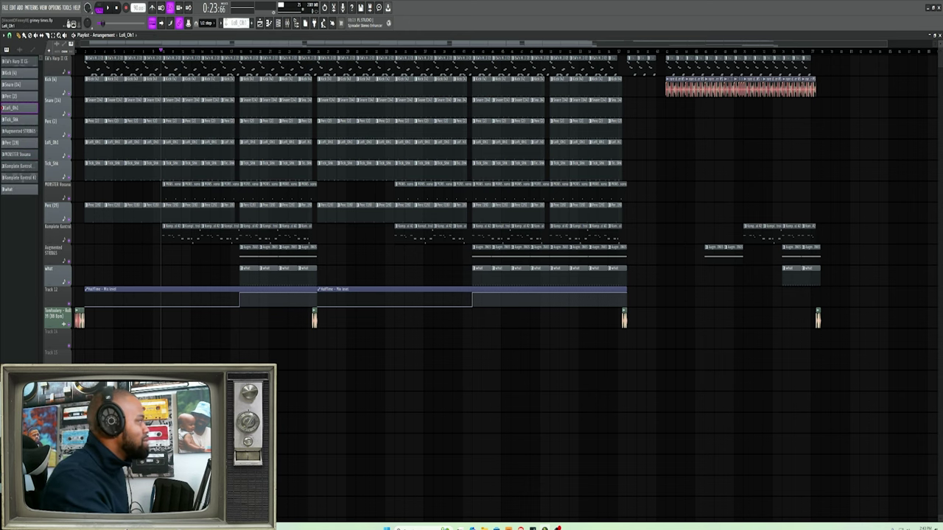
pyautogui.click(14, 73)
pyautogui.click(14, 62)
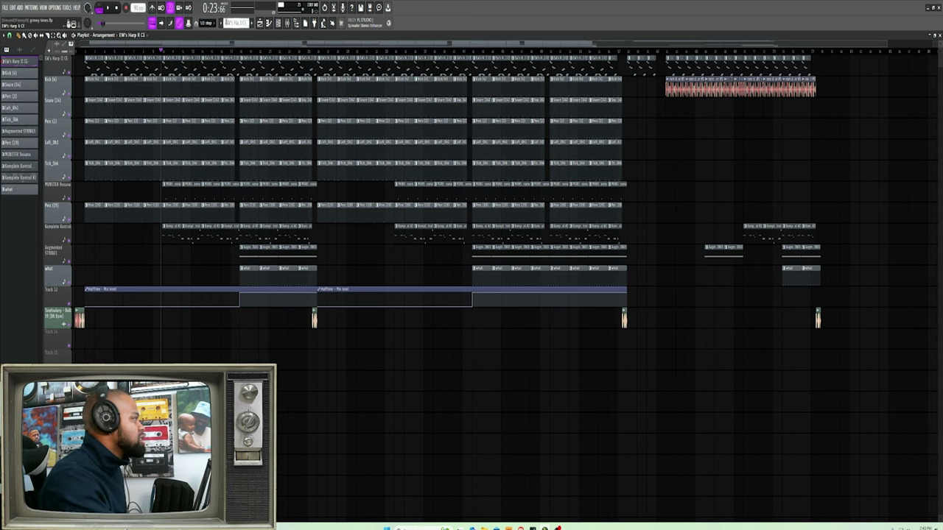
pyautogui.click(278, 23)
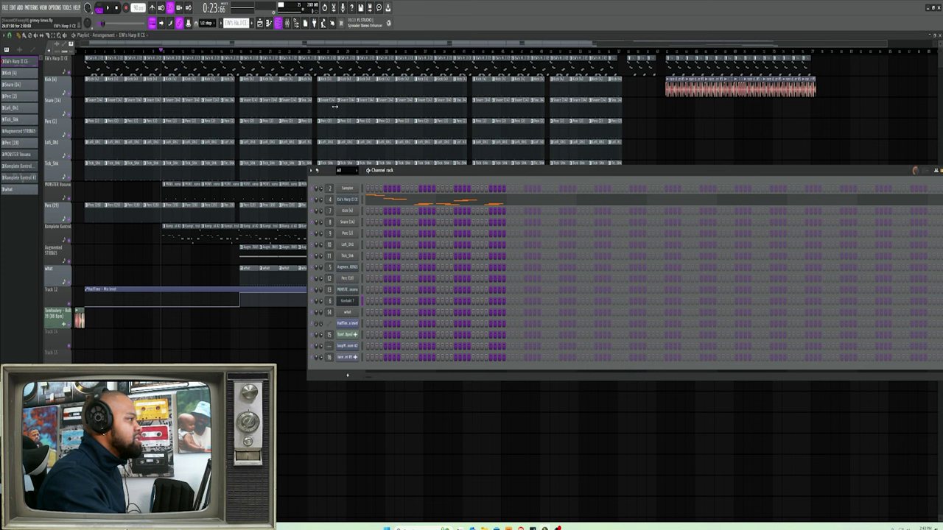
pyautogui.click(348, 200)
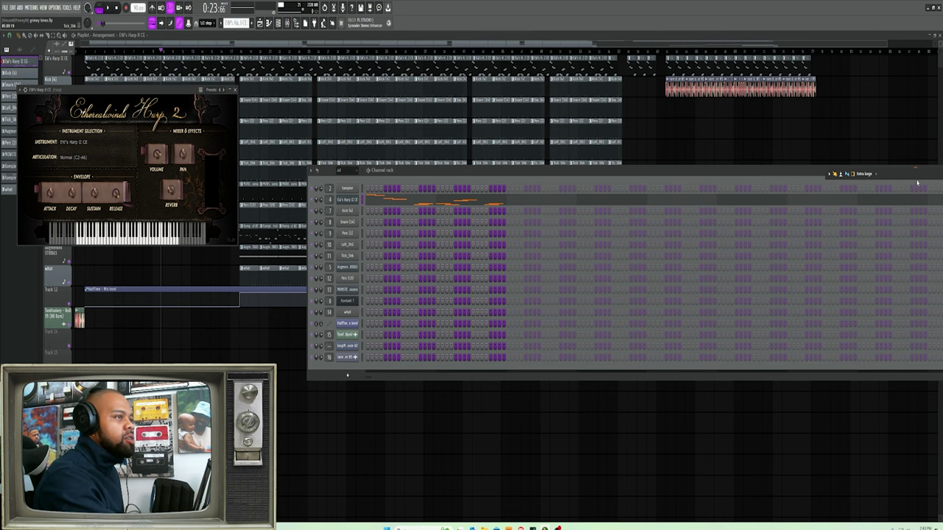
# Step: Maximize the mixer window and listen to the harp pattern on its own in pattern mode
pyautogui.moveTo(916, 181); pyautogui.dragTo(652, 182)
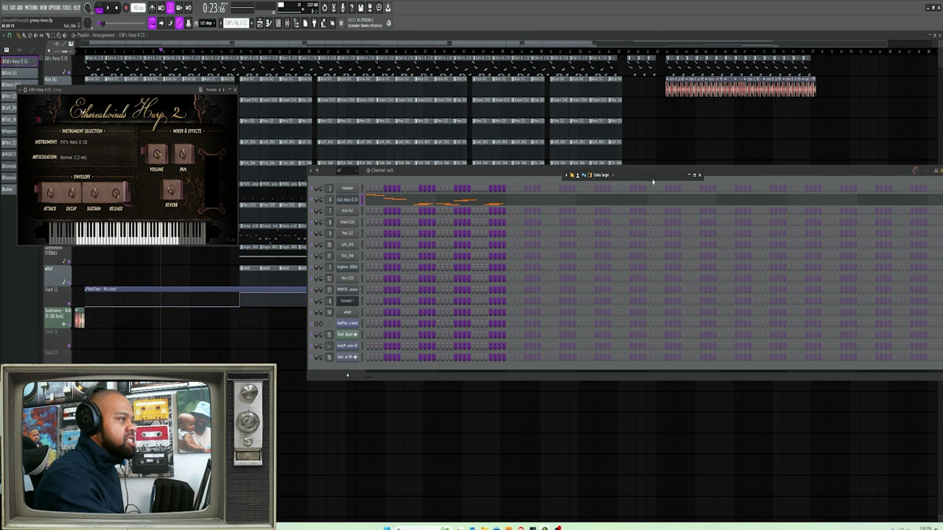
pyautogui.click(694, 176)
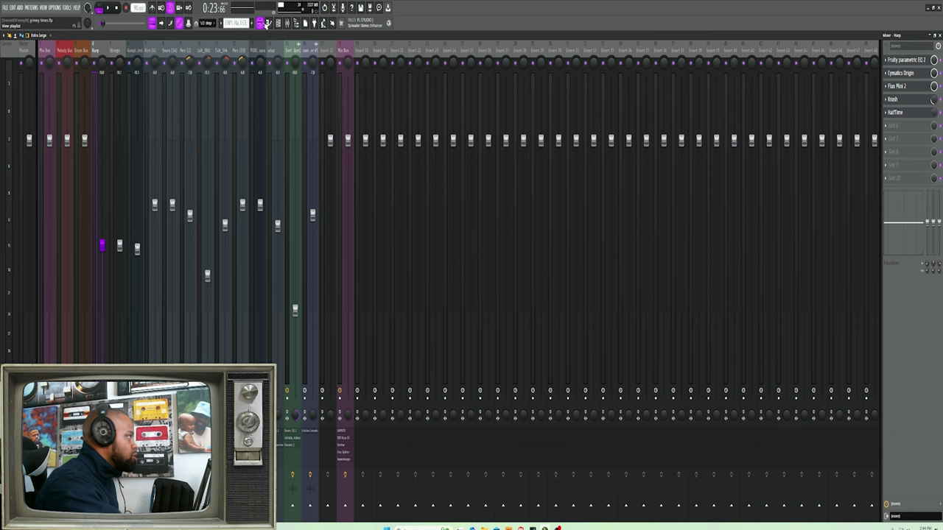
pyautogui.click(99, 9)
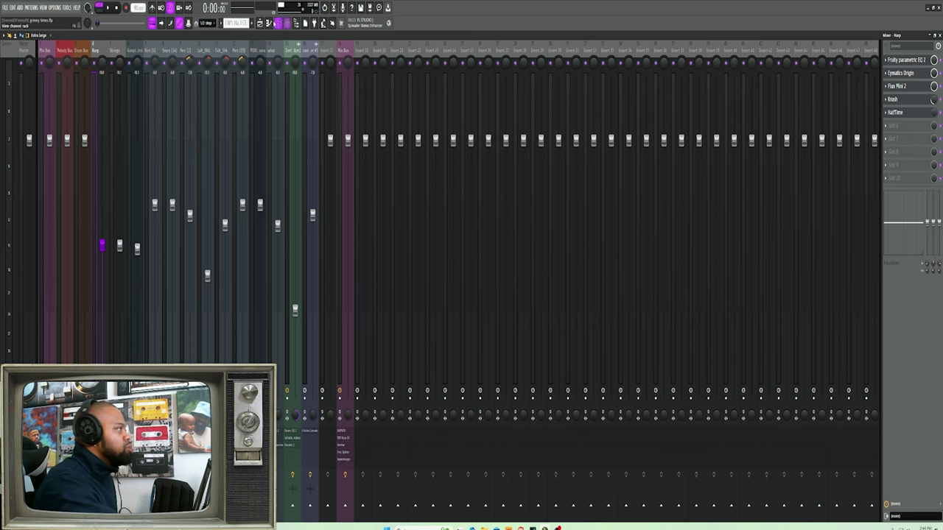
pyautogui.click(275, 22)
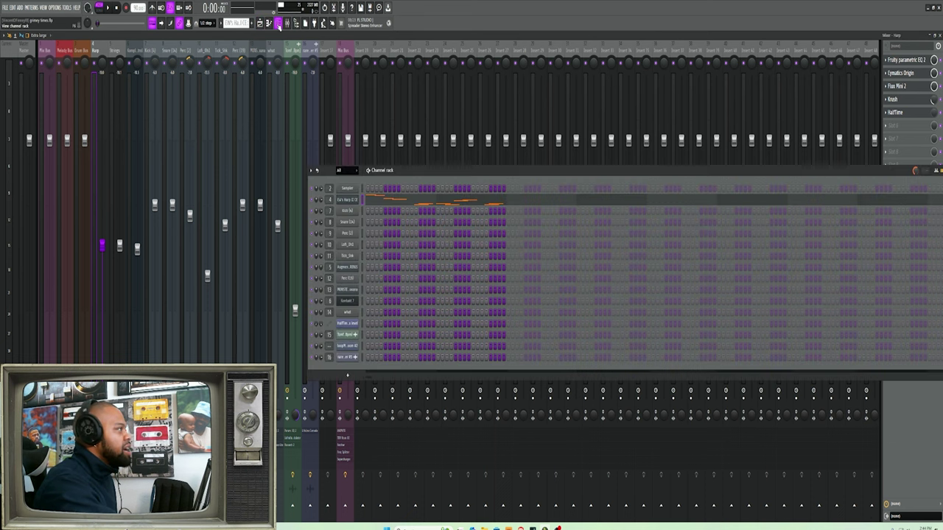
pyautogui.click(352, 204)
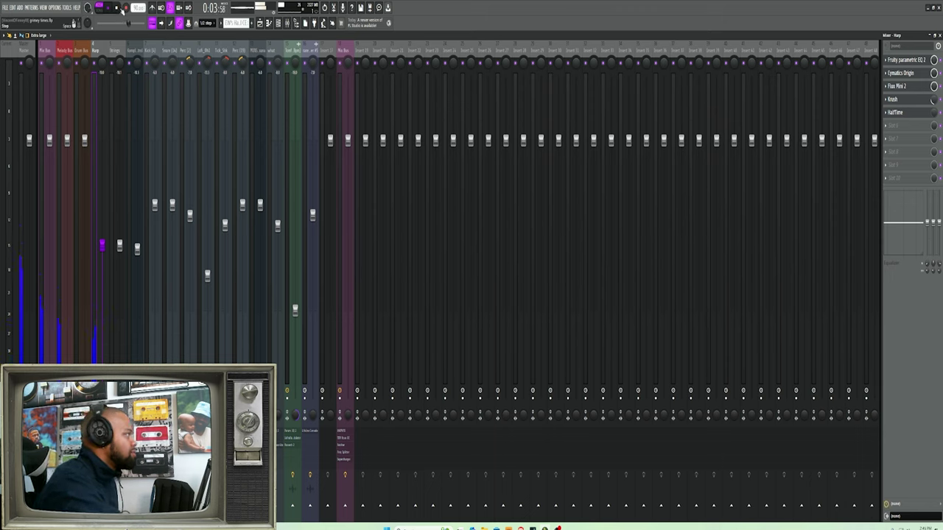
pyautogui.click(122, 10)
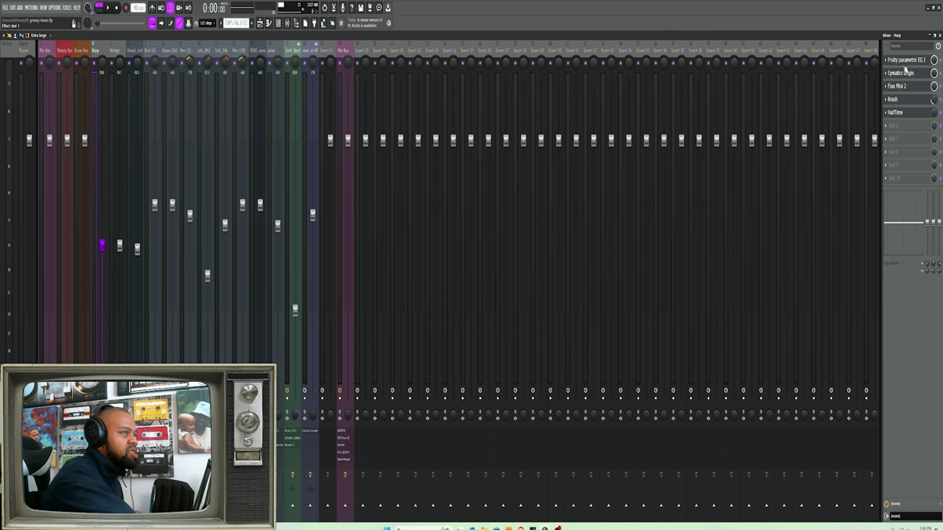
# Step: Examine the harp's Fruity Parametric EQ 2 curve and its Cymatics Origin settings, including the list of console types
pyautogui.click(905, 61)
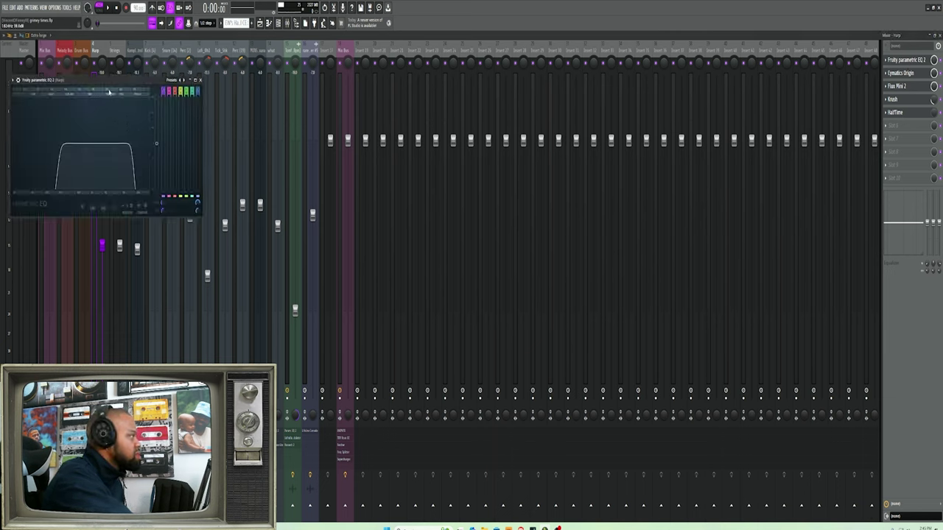
pyautogui.moveTo(109, 79); pyautogui.dragTo(529, 75)
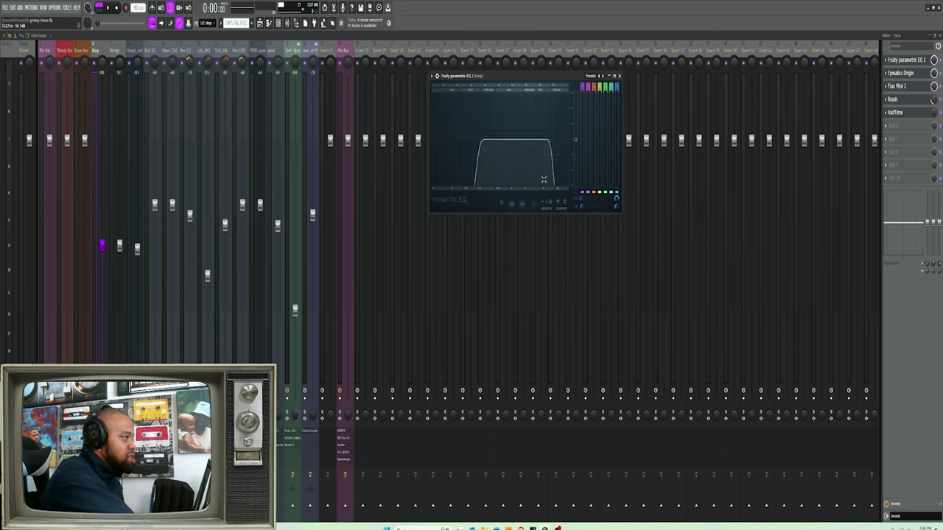
pyautogui.click(898, 73)
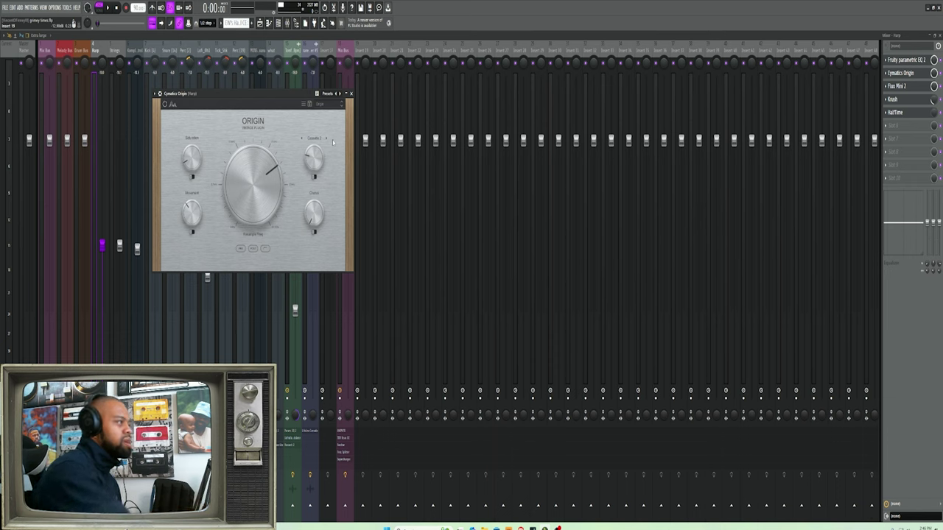
pyautogui.click(327, 139)
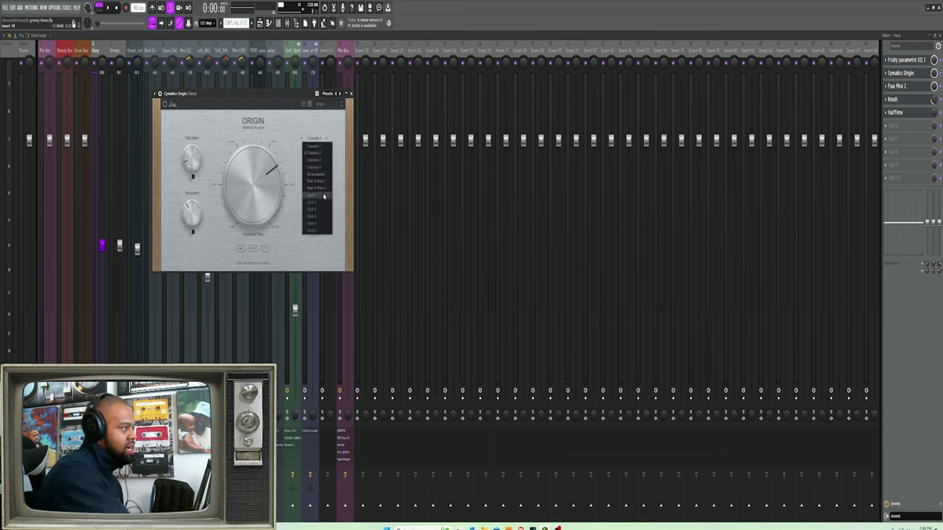
pyautogui.click(335, 140)
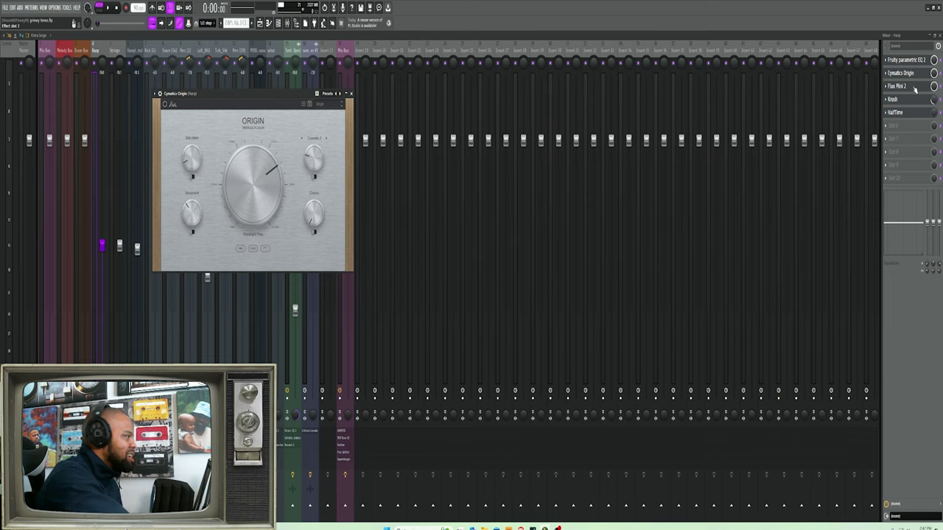
# Step: Inspect the Flux Mini 2, Krush and HalfTime effects on the harp mixer track
pyautogui.click(912, 87)
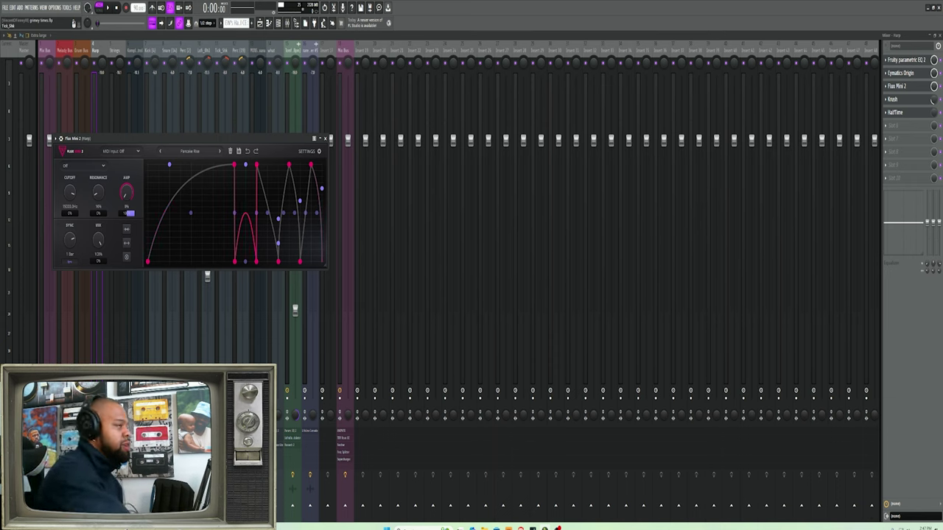
pyautogui.click(916, 102)
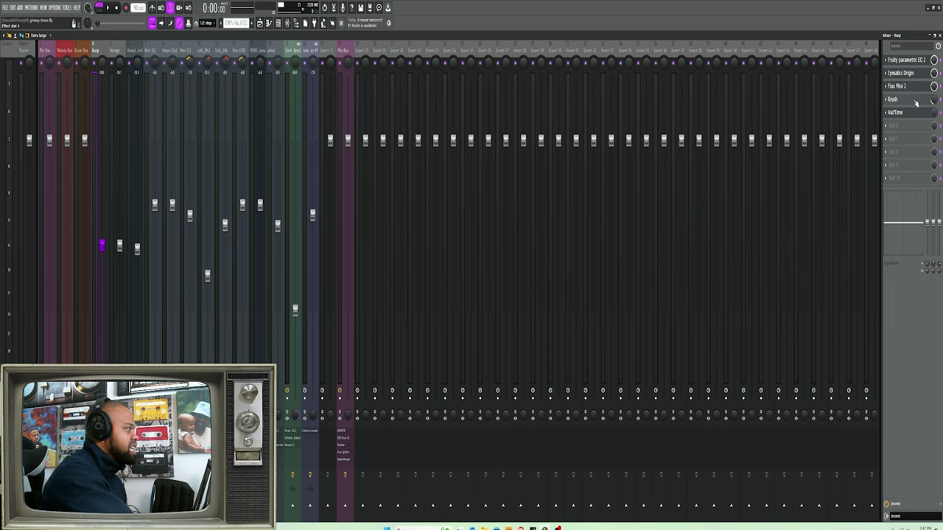
pyautogui.click(915, 102)
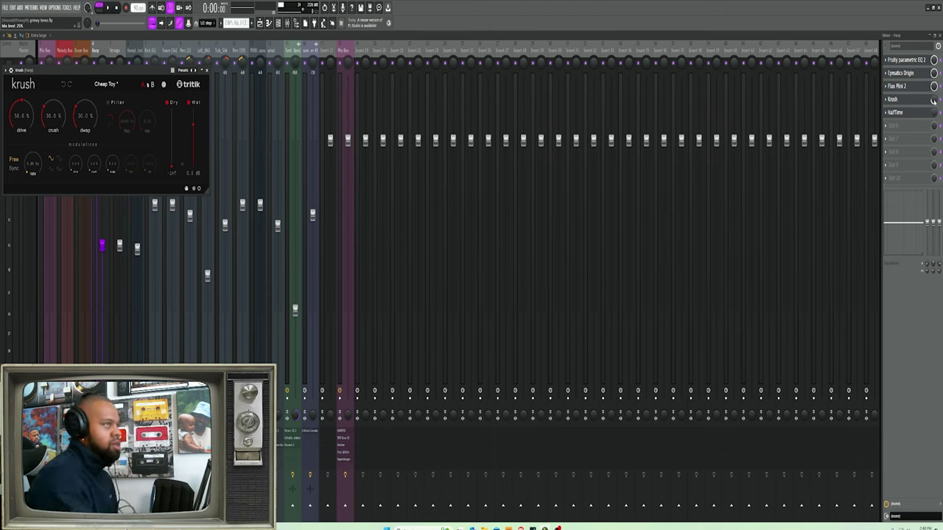
pyautogui.click(917, 113)
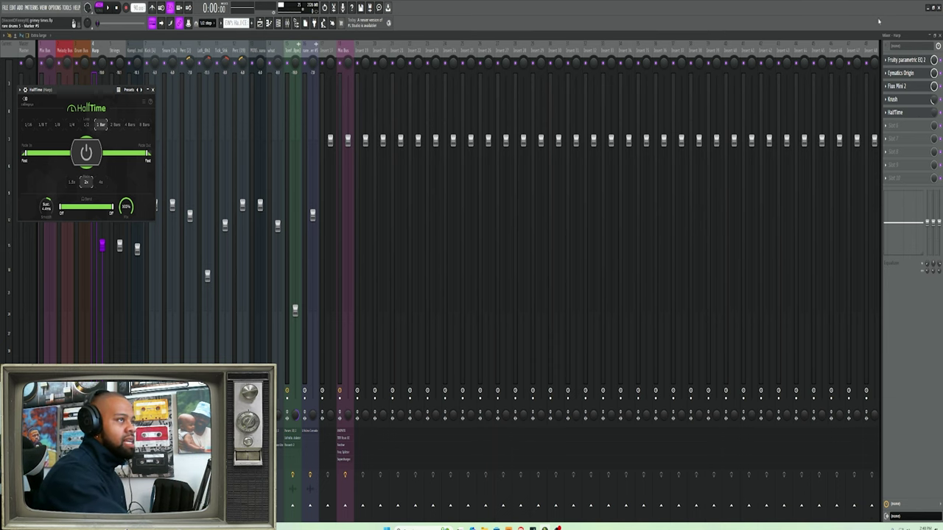
# Step: Put away the mixer and piano roll and bring the playlist to the front
pyautogui.click(925, 36)
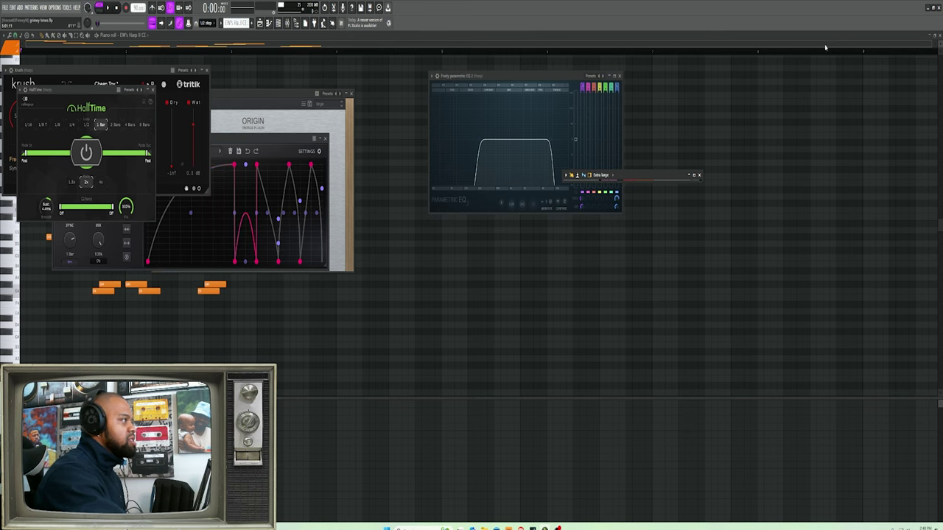
pyautogui.click(940, 36)
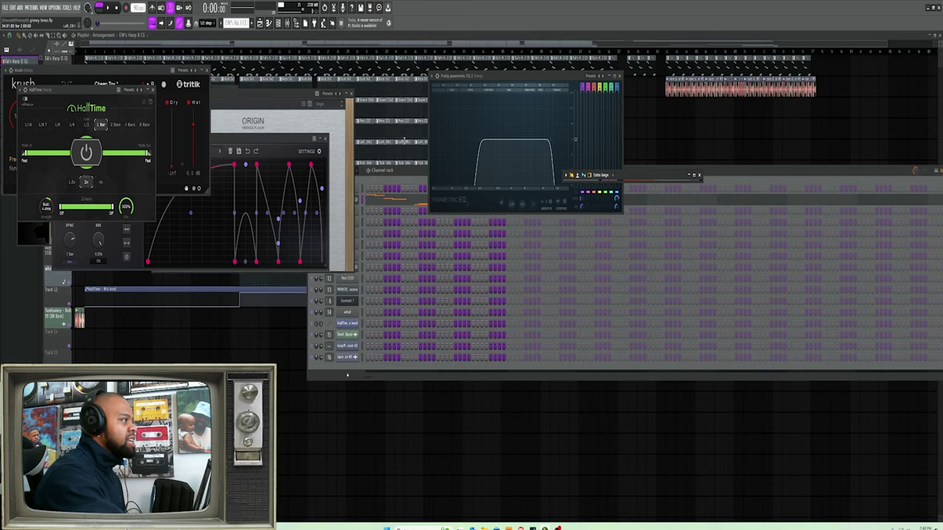
pyautogui.click(437, 36)
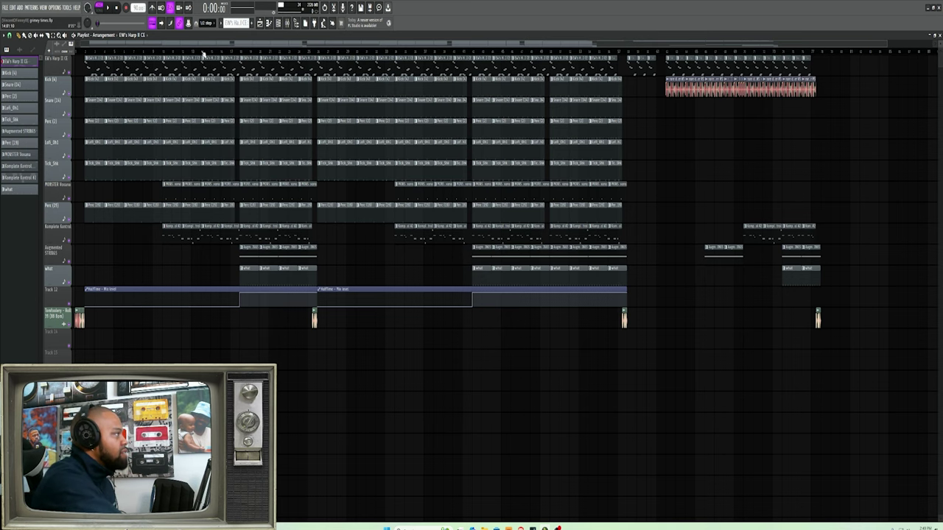
# Step: Solo the harp track together with the HalfTime automation track and play through the point where the automation rises
pyautogui.rightClick(69, 72)
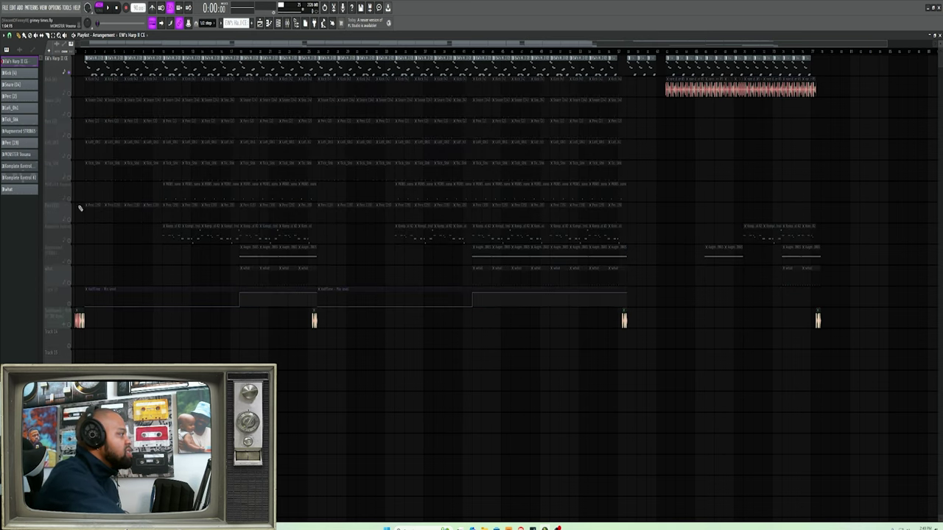
pyautogui.click(69, 290)
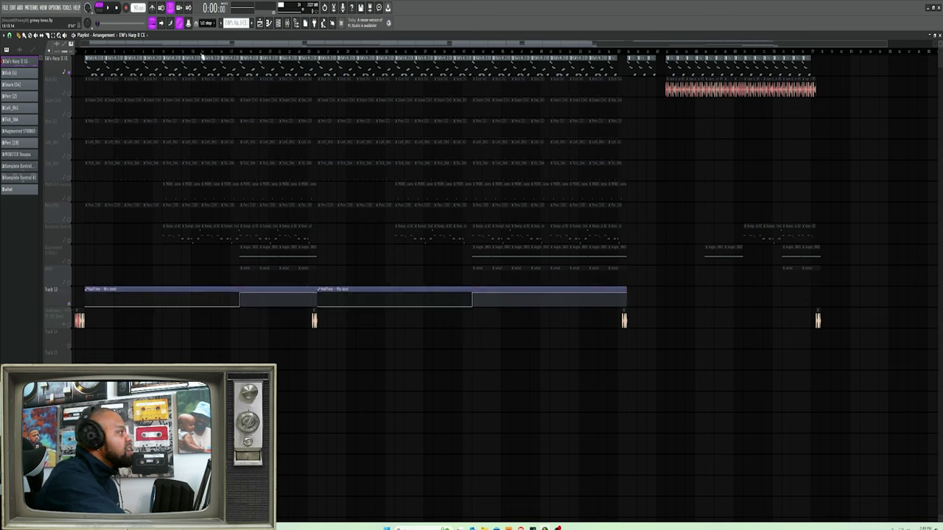
pyautogui.click(202, 52)
pyautogui.click(110, 8)
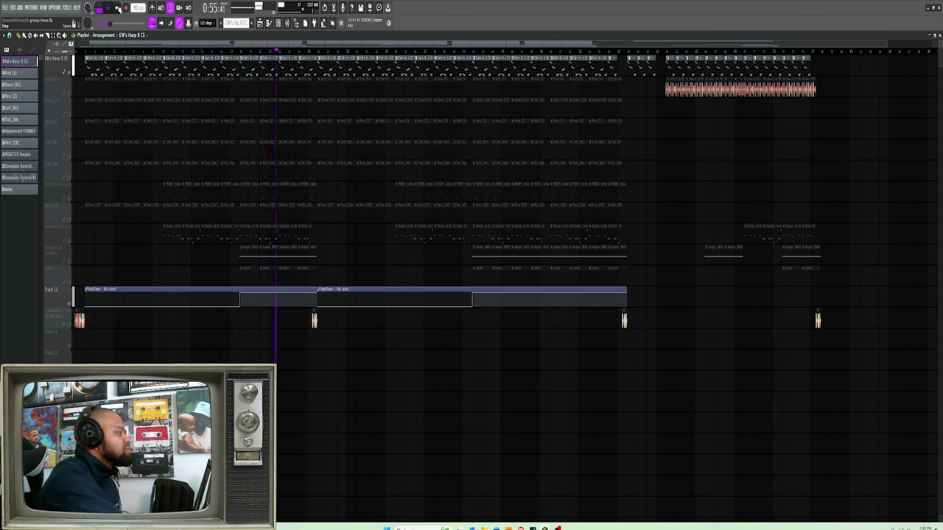
pyautogui.click(117, 8)
# Step: Turn all playlist tracks back on and briefly check the harp's effect chain in the mixer
pyautogui.rightClick(69, 305)
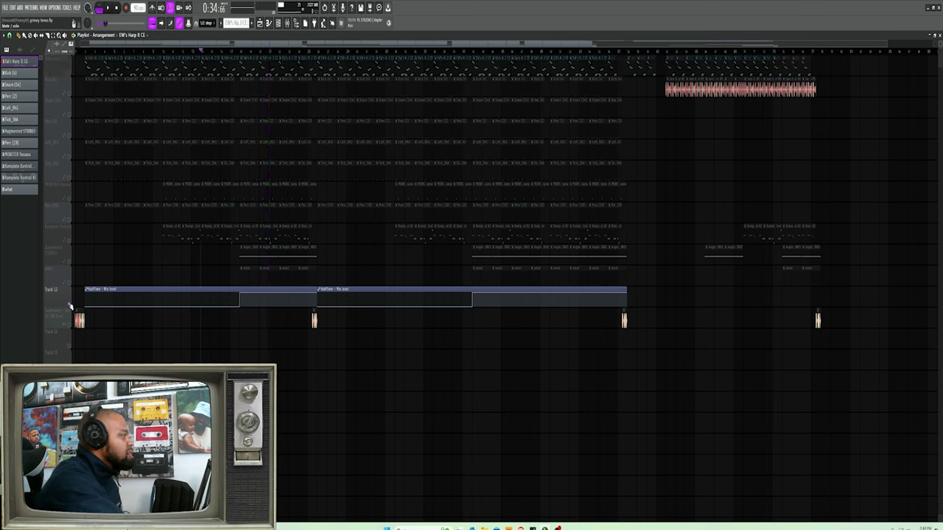
pyautogui.rightClick(70, 305)
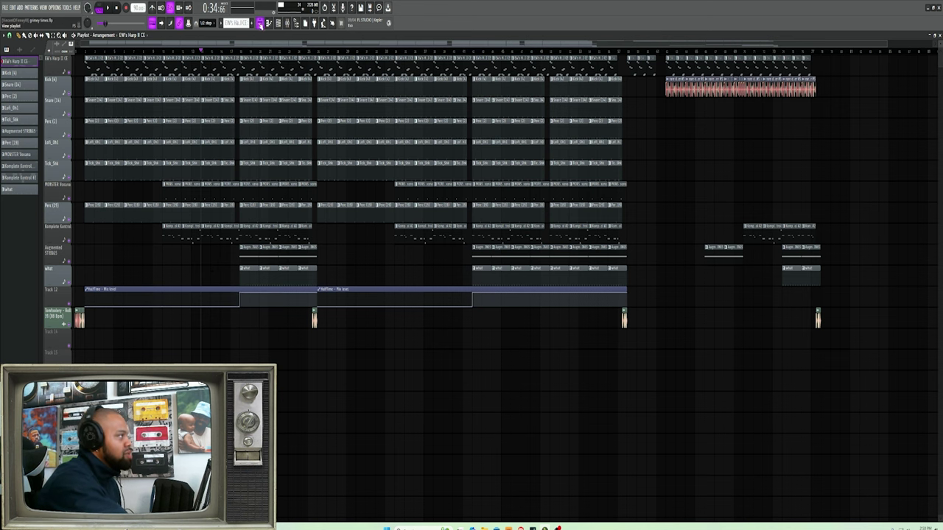
pyautogui.click(288, 23)
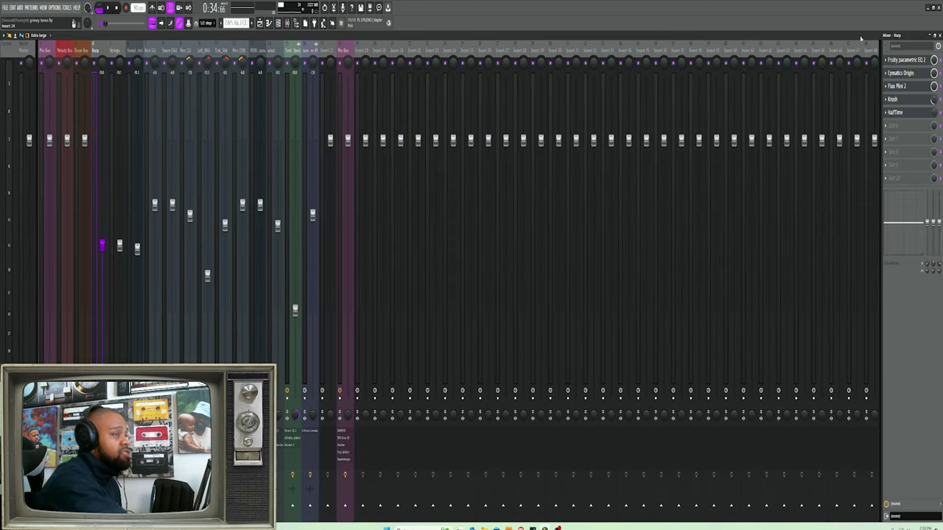
pyautogui.click(930, 35)
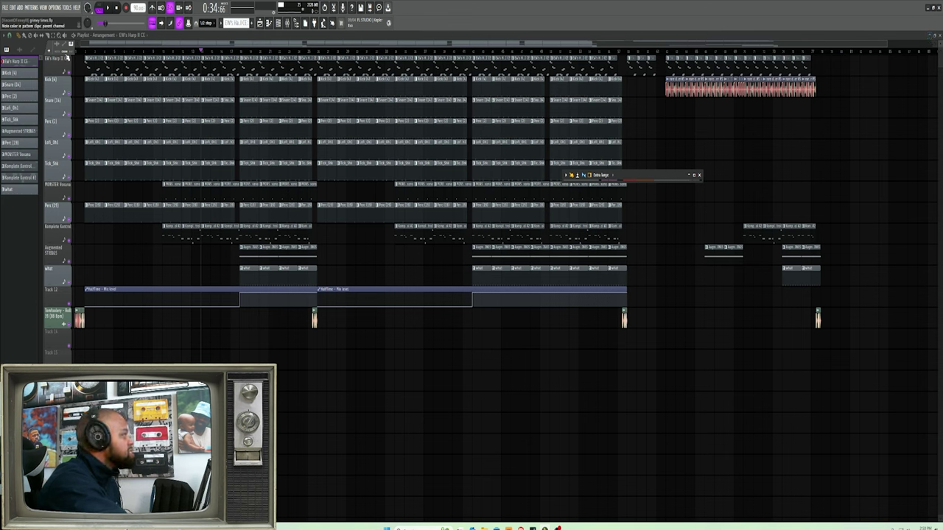
# Step: Select the opening section spanning the first four drum clips and play it with the harp track muted
pyautogui.click(54, 35)
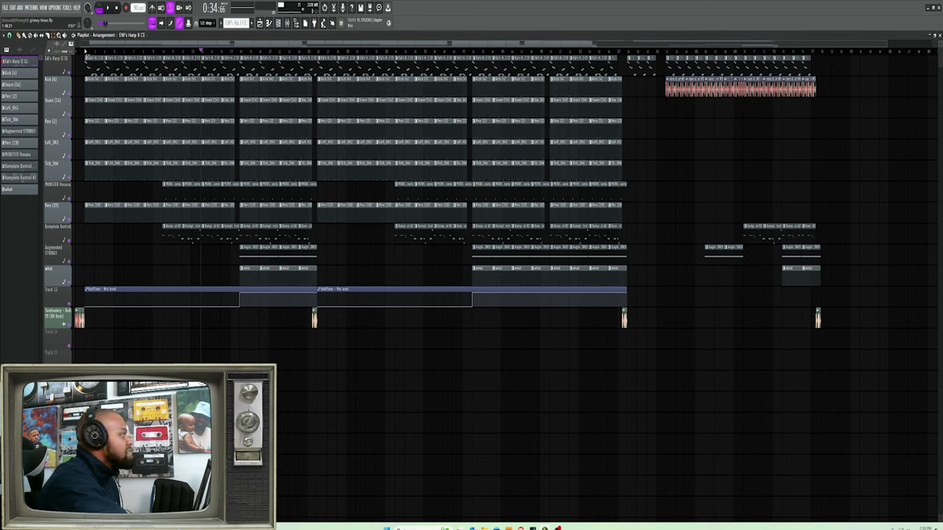
pyautogui.moveTo(85, 52); pyautogui.dragTo(163, 79)
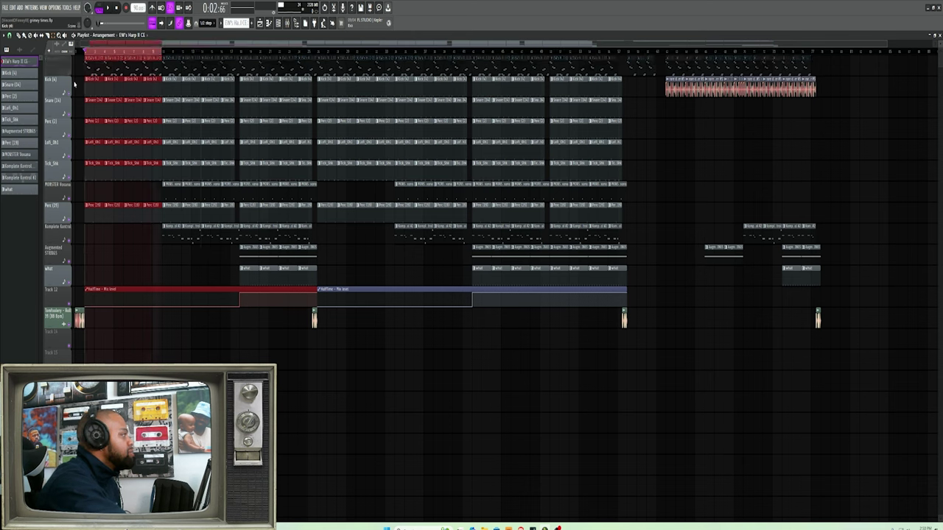
pyautogui.click(111, 10)
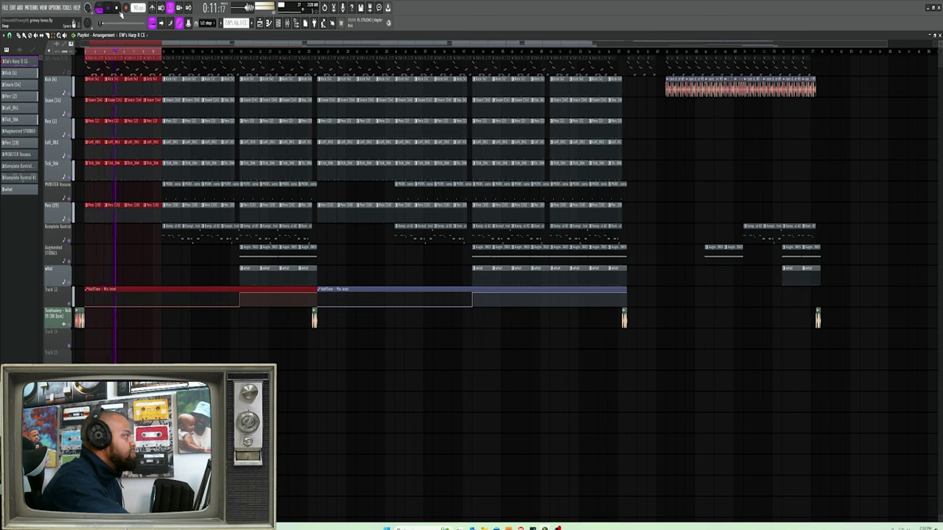
pyautogui.click(116, 7)
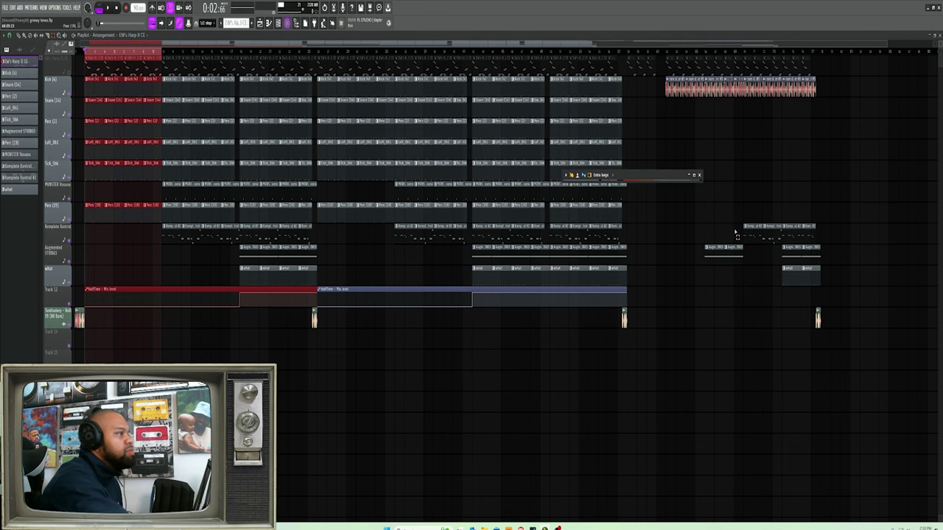
# Step: Bring up the mixer and the channel rack, and point out the rack's main swing setting
pyautogui.press('F9')
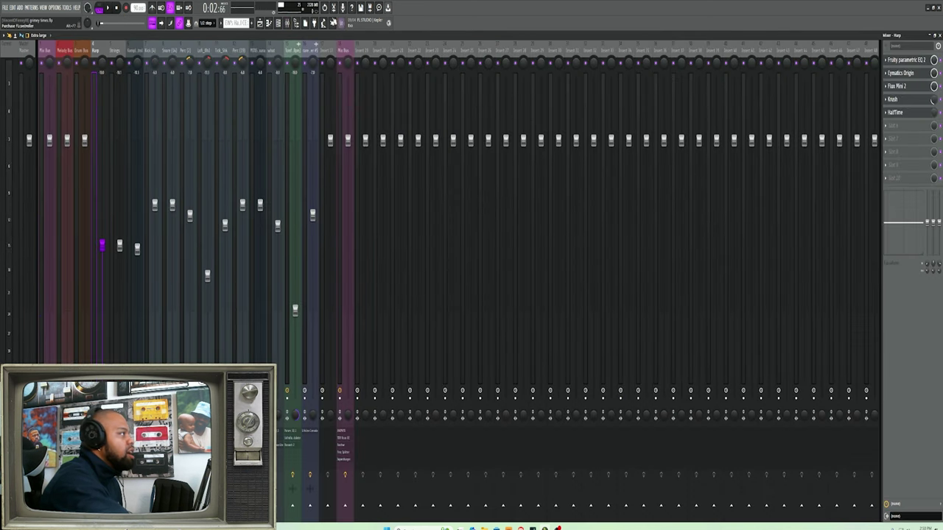
pyautogui.press('F6')
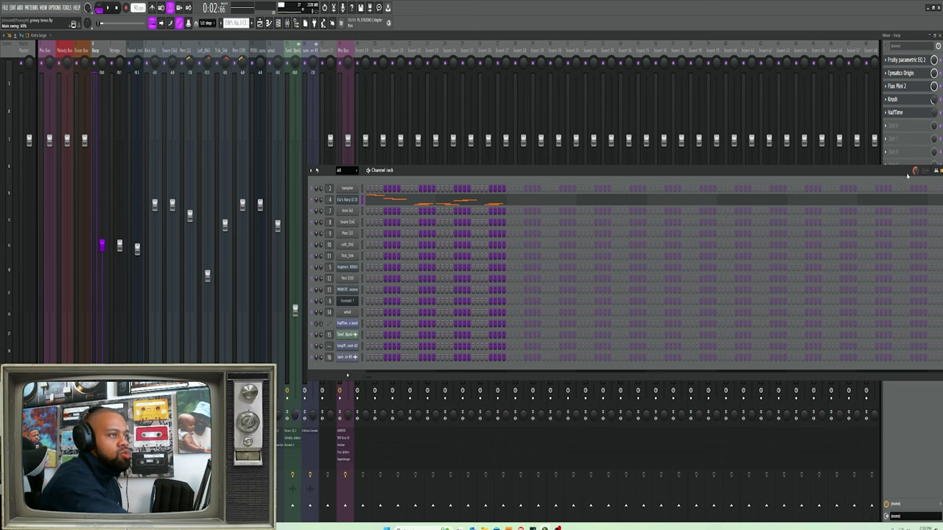
pyautogui.moveTo(907, 174); pyautogui.dragTo(840, 174)
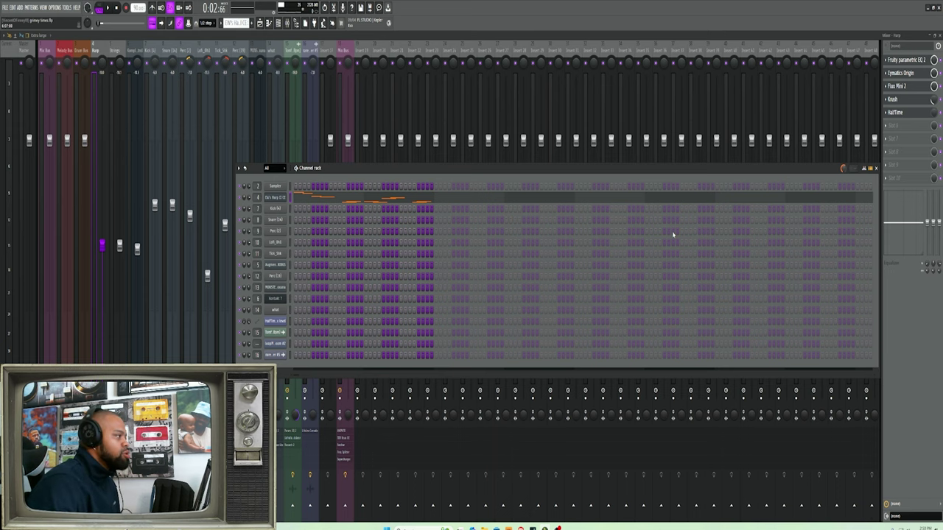
pyautogui.press('F6')
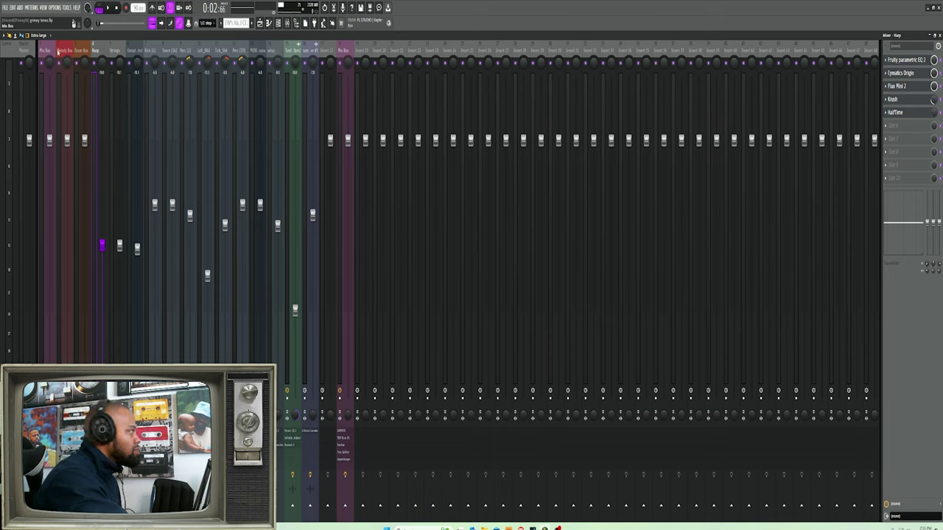
# Step: Check the TDR Nova GE equalizer on the kick's mixer track
pyautogui.click(78, 48)
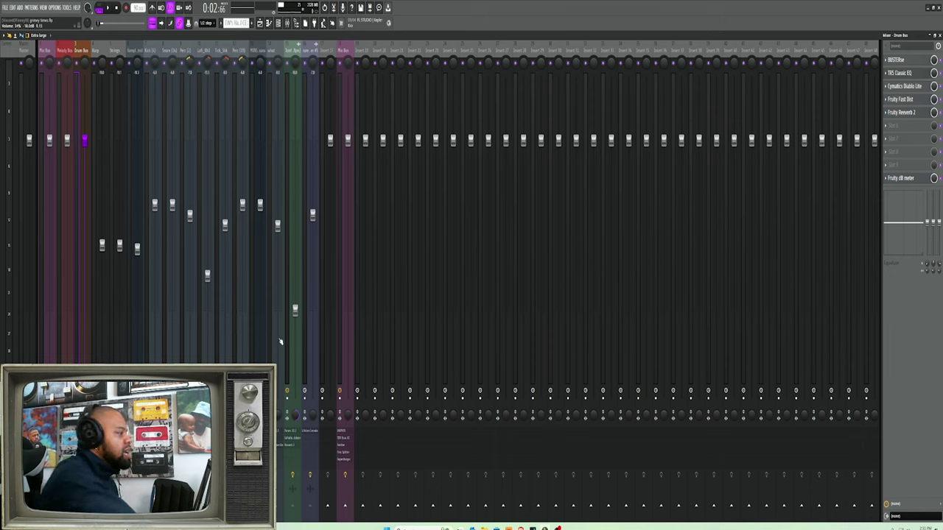
pyautogui.click(154, 62)
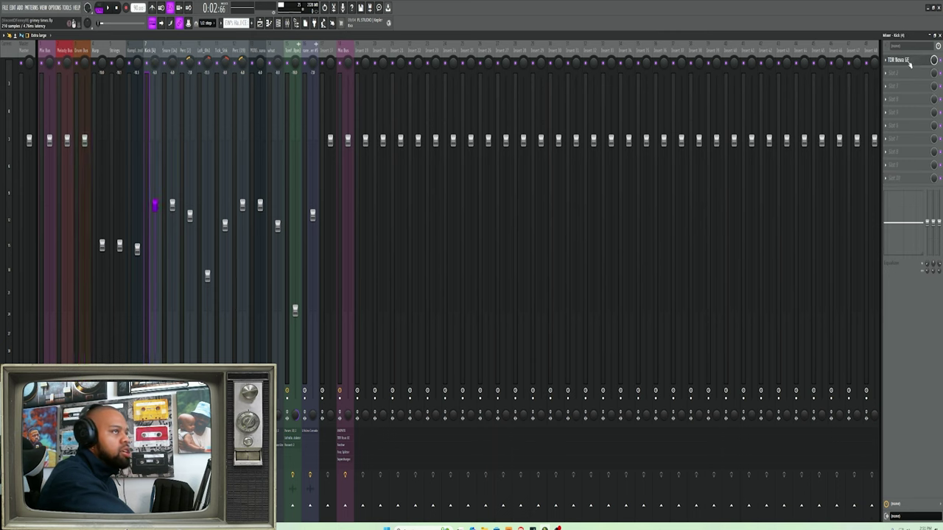
pyautogui.click(909, 64)
pyautogui.click(909, 64)
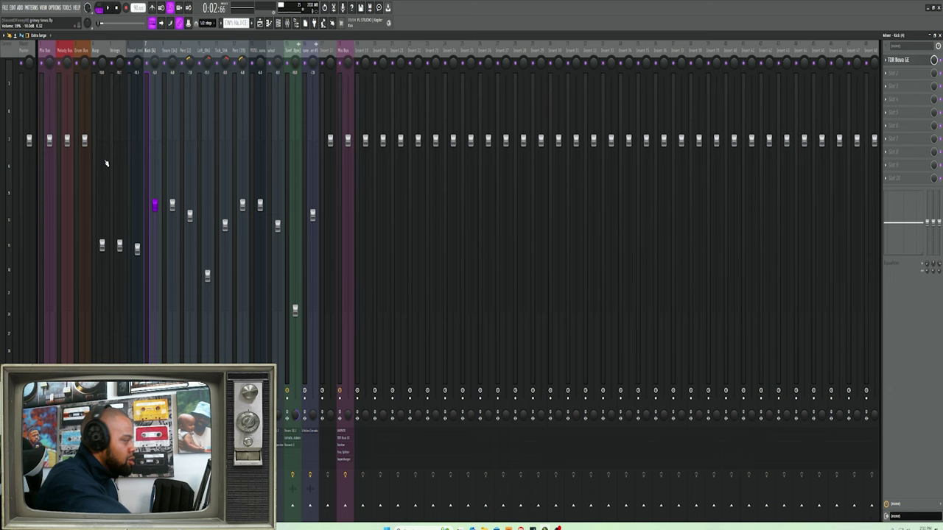
# Step: Review the BUSTERse compressor and TR5 Classic EQ settings on the Drum Bus
pyautogui.click(85, 50)
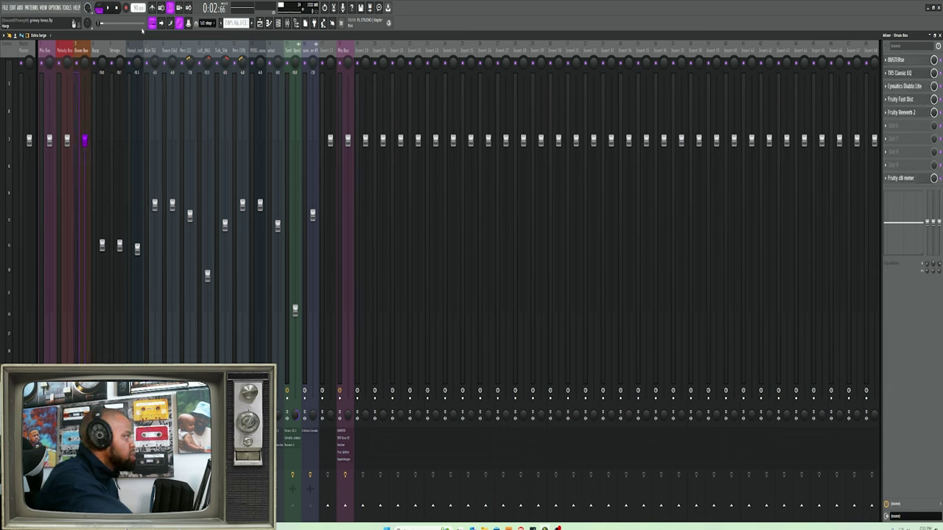
pyautogui.click(906, 62)
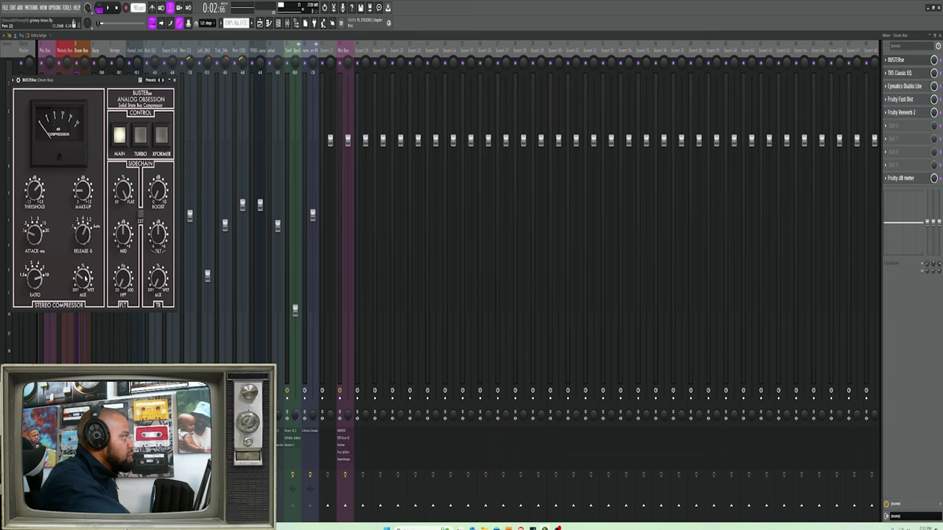
pyautogui.click(900, 74)
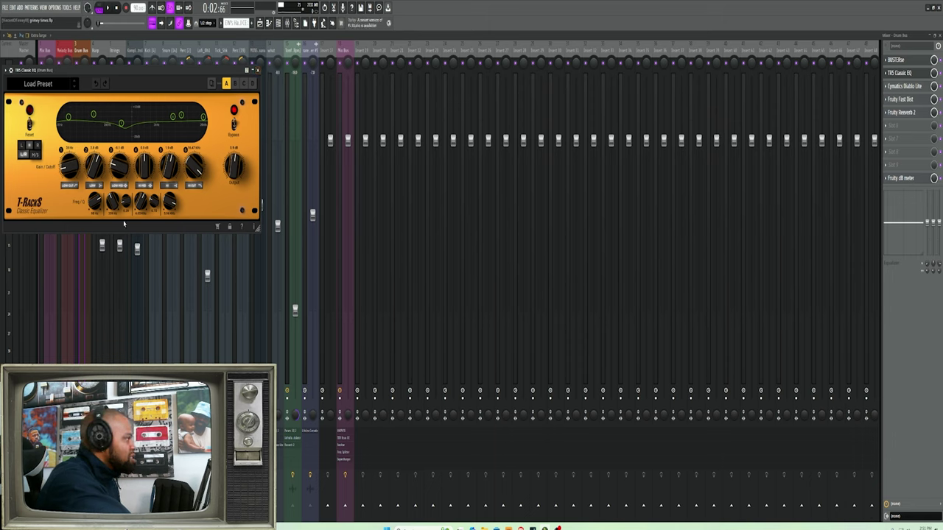
pyautogui.click(258, 70)
# Step: Review Cymatics Diablo Lite, Fruity Fast Dist and Fruity Reeverb 2 on the Drum Bus, and put their windows away
pyautogui.click(913, 86)
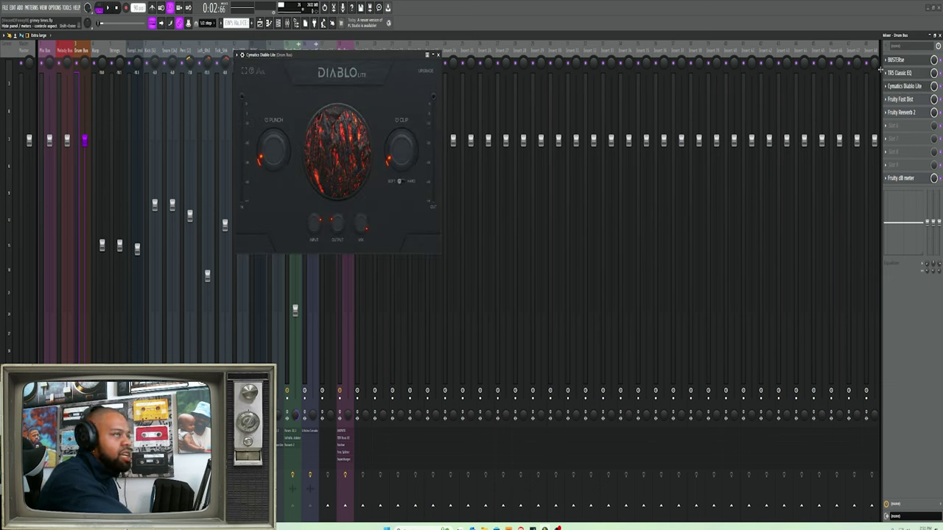
pyautogui.click(911, 101)
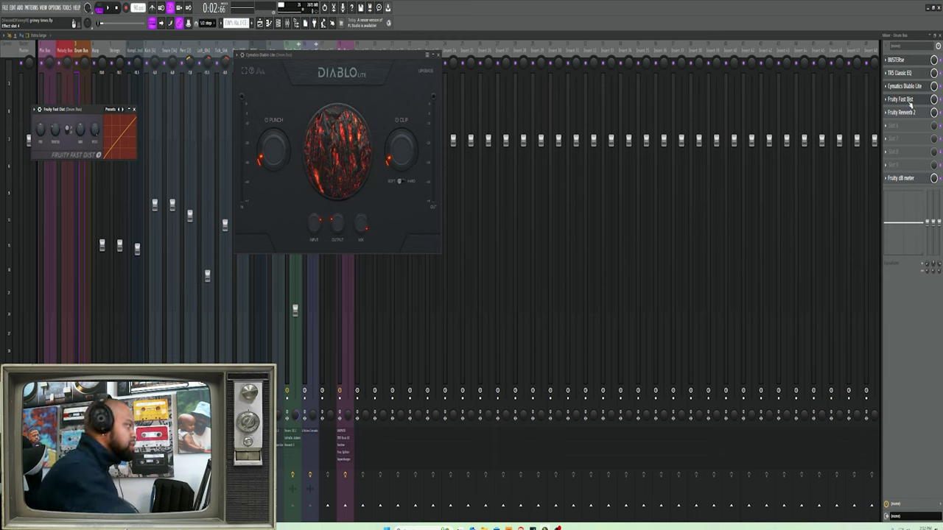
pyautogui.click(906, 113)
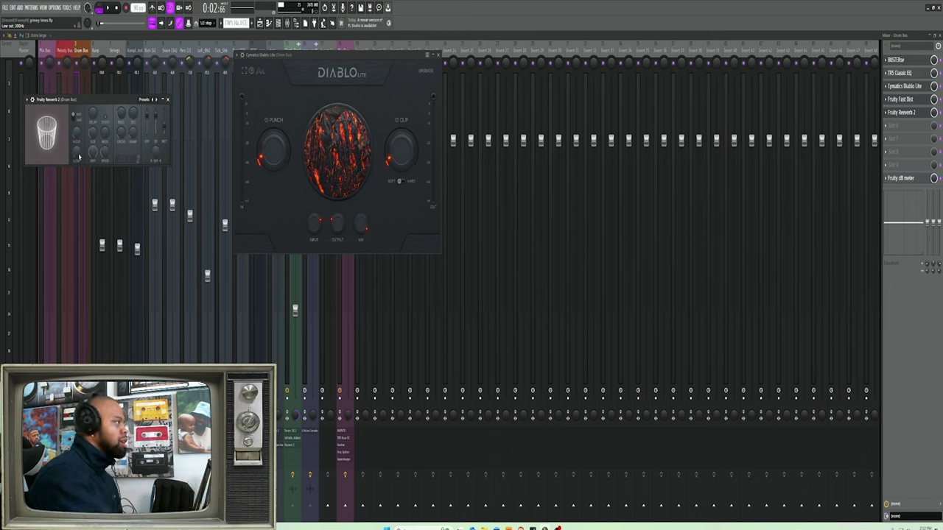
pyautogui.click(168, 98)
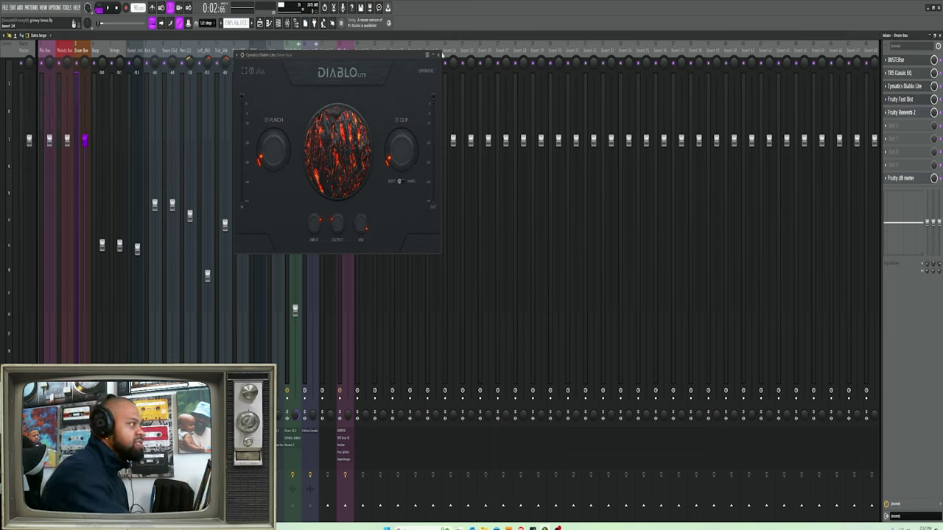
pyautogui.click(437, 54)
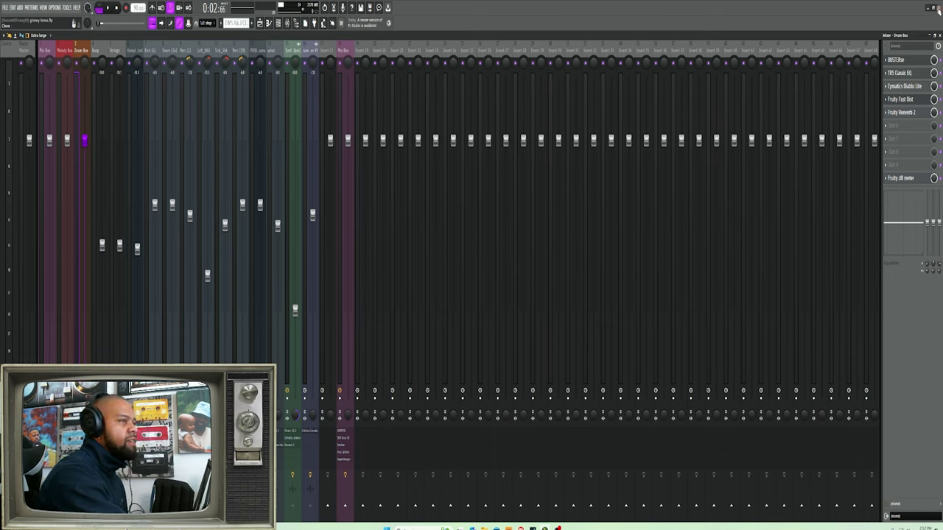
# Step: View the Drum Bus's Fruity dB meter, and play the section while watching the mixer levels
pyautogui.click(913, 182)
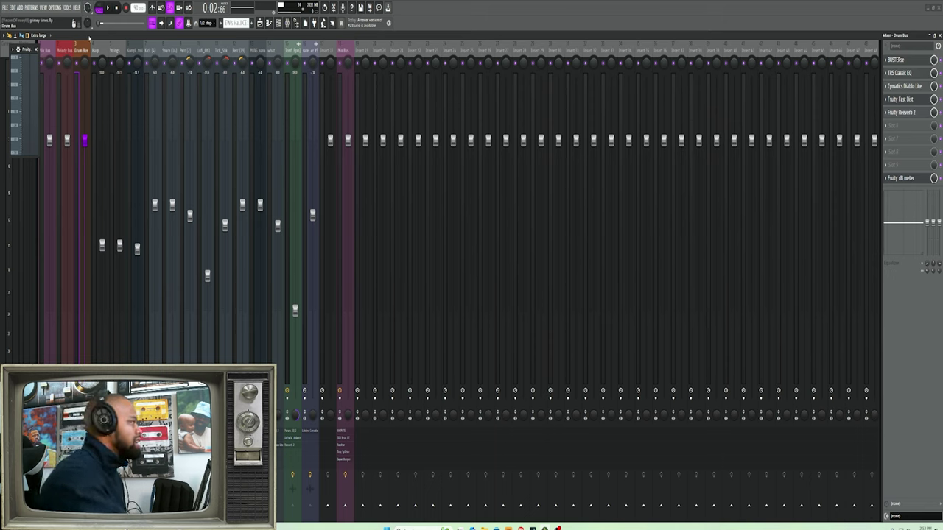
pyautogui.click(36, 48)
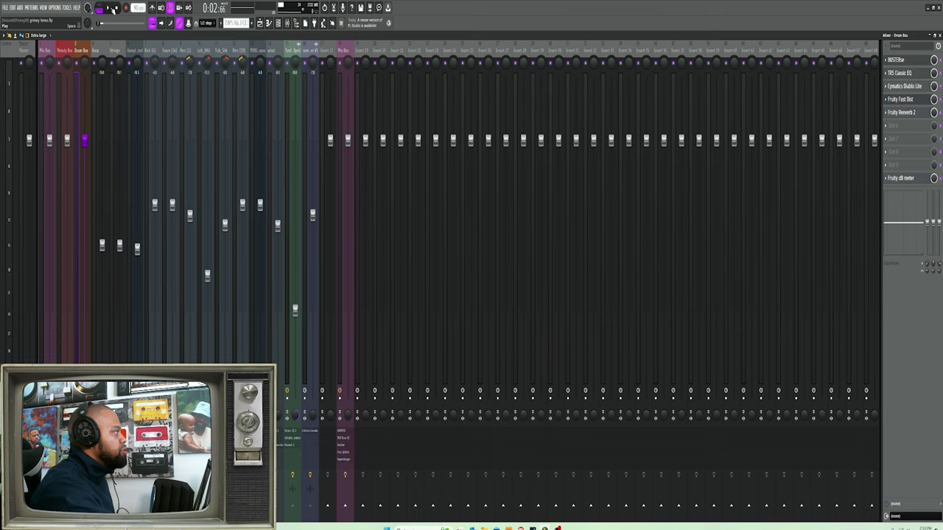
pyautogui.click(113, 8)
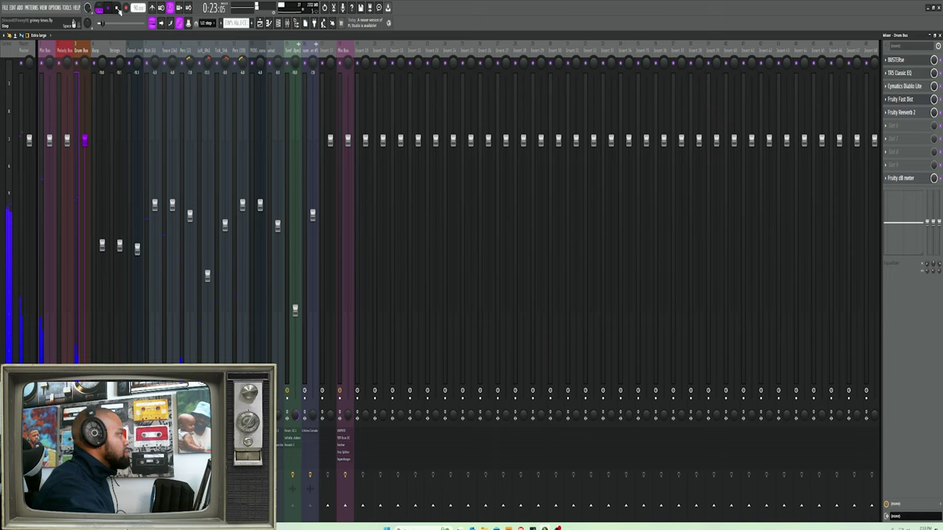
pyautogui.click(117, 9)
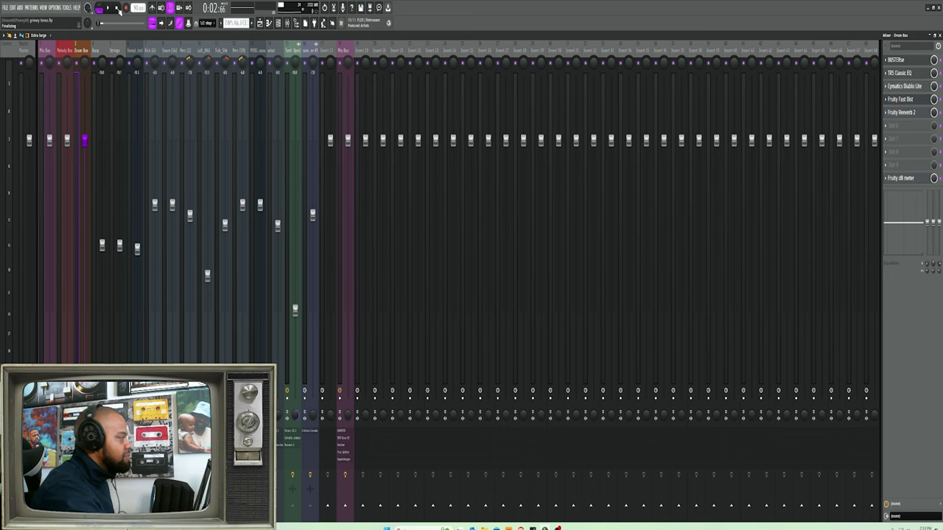
# Step: Select the Strings mixer track, view the Augmented STRINGS pattern's notes in the piano roll, and return to the mixer
pyautogui.click(97, 48)
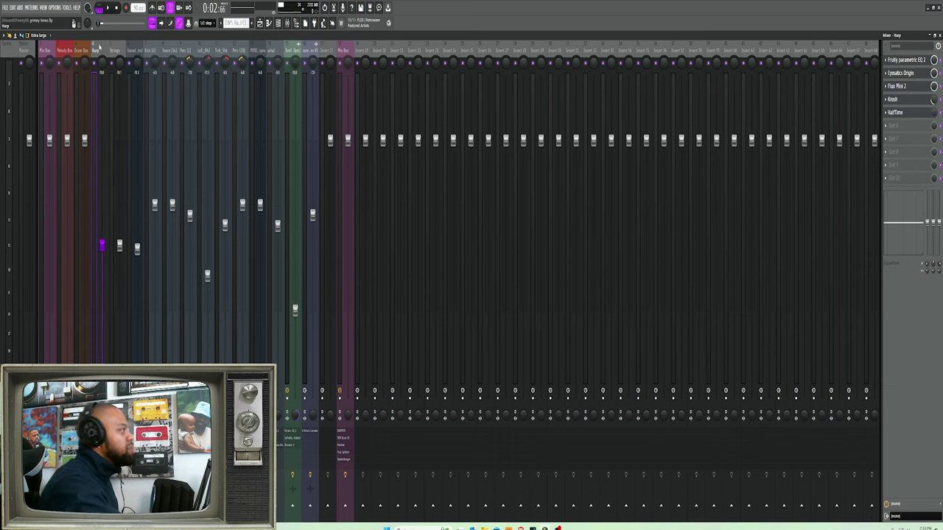
pyautogui.click(116, 52)
pyautogui.click(278, 22)
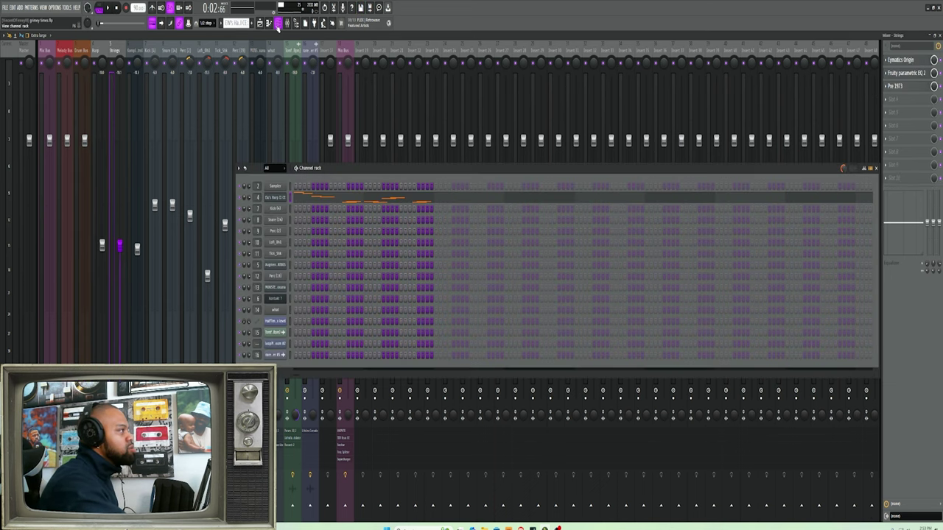
pyautogui.scroll(-6, 234, 23)
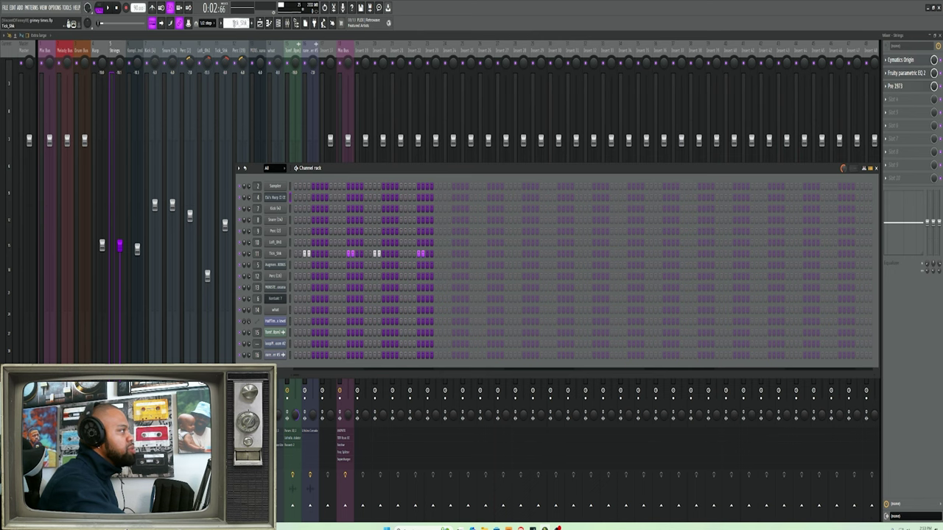
pyautogui.click(285, 264)
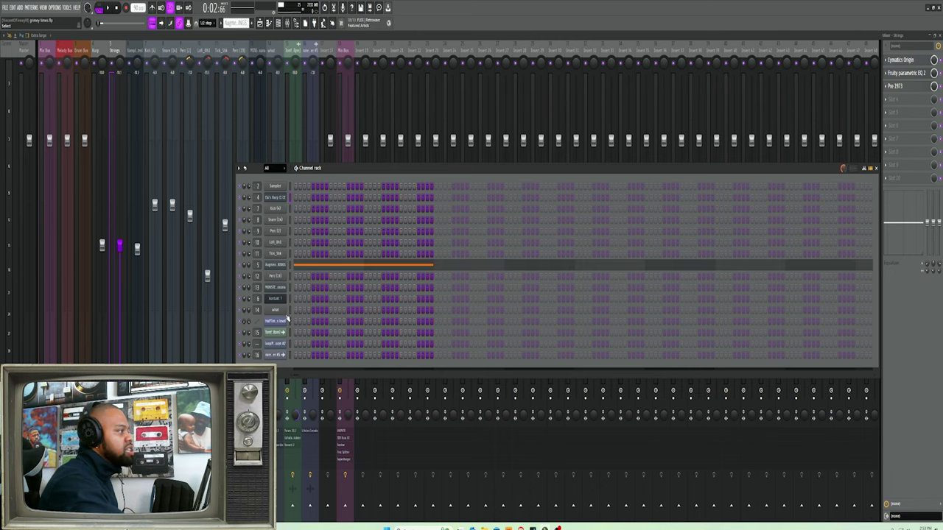
pyautogui.rightClick(289, 263)
pyautogui.click(298, 264)
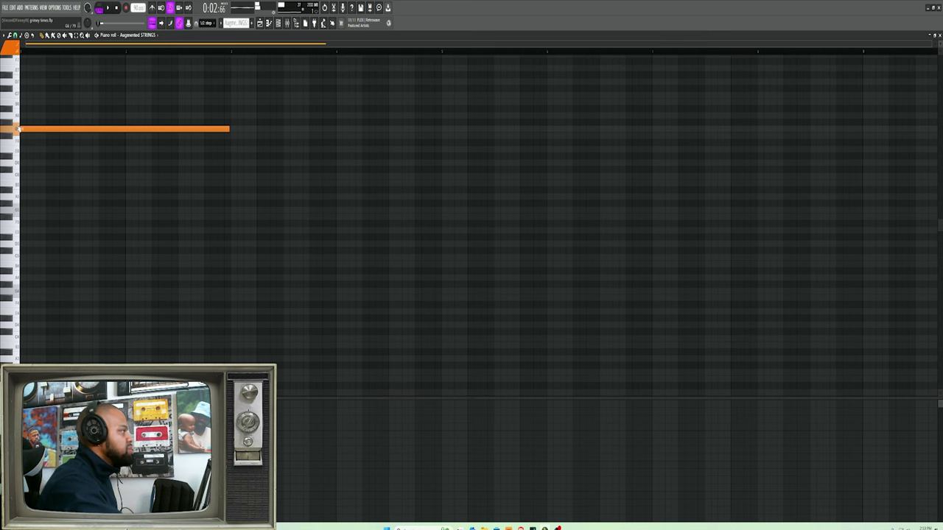
pyautogui.click(287, 24)
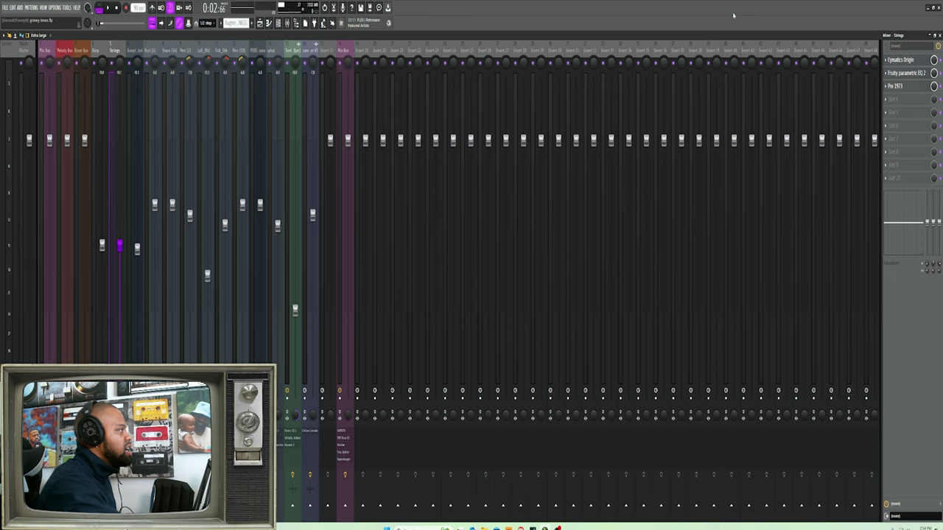
# Step: Review the Strings effect chain: Cymatics Origin, Fruity parametric EQ 2, and the Pre 1973 input gain and high-shelf gain
pyautogui.click(908, 60)
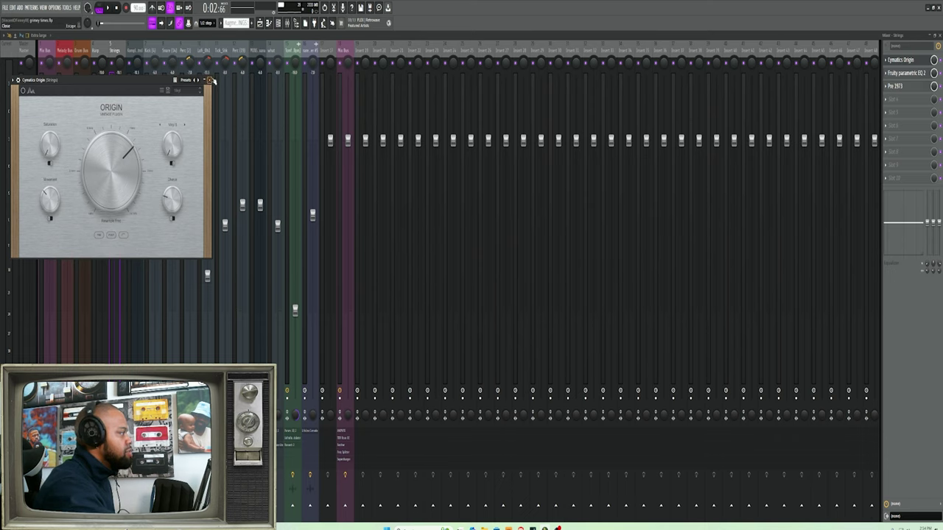
pyautogui.click(209, 79)
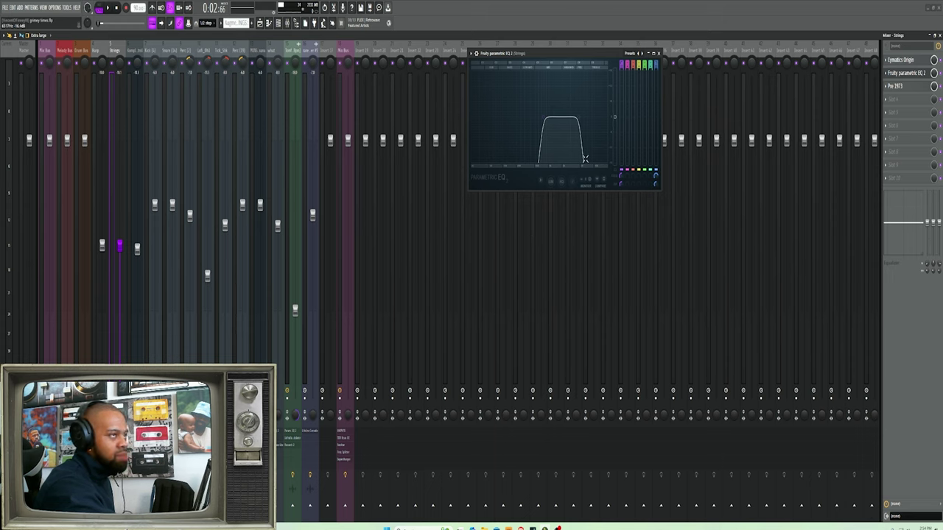
pyautogui.click(911, 87)
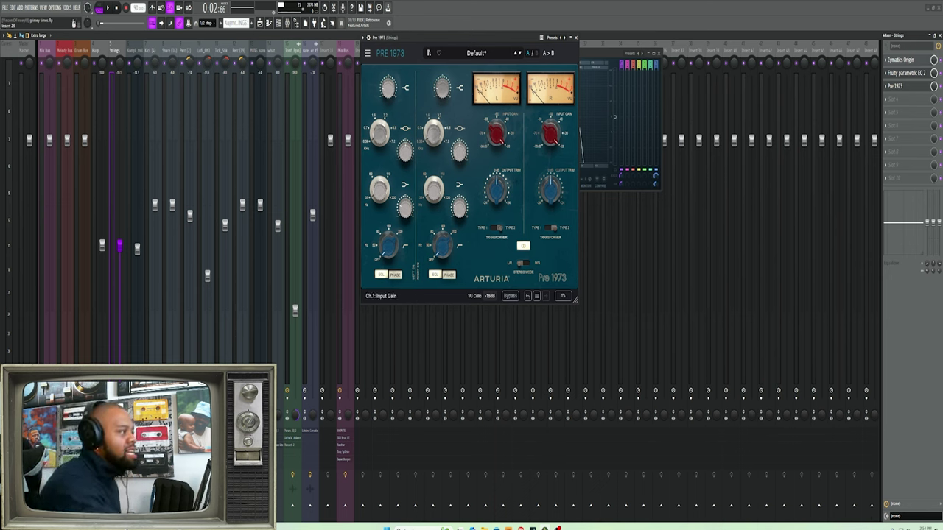
pyautogui.moveTo(496, 133)
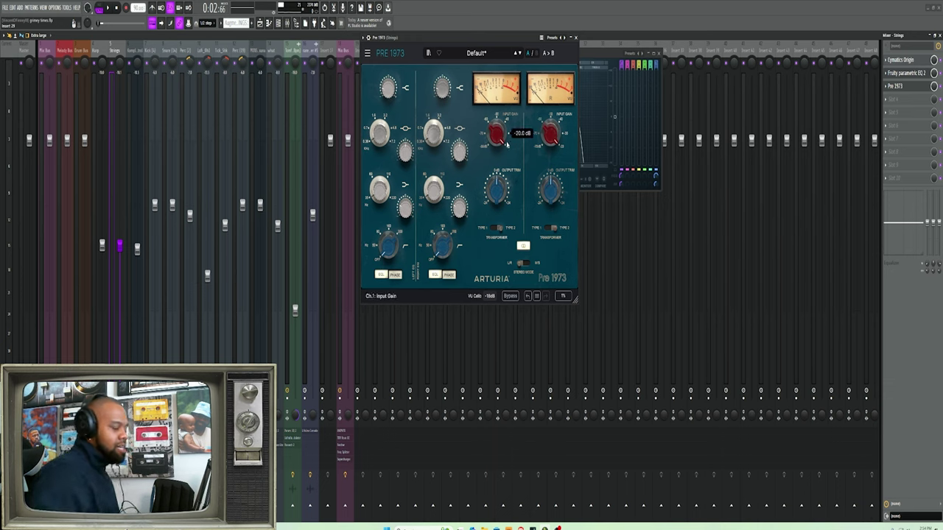
pyautogui.moveTo(389, 91)
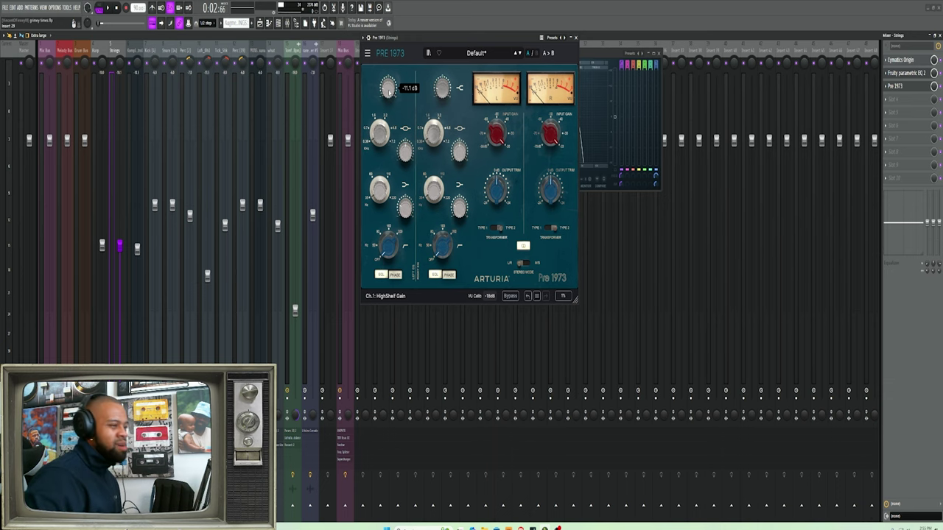
# Step: Select the MONSTER mixer track and its pattern, play the pattern on its own, and check the track's Flux Mini 2 effect
pyautogui.click(258, 51)
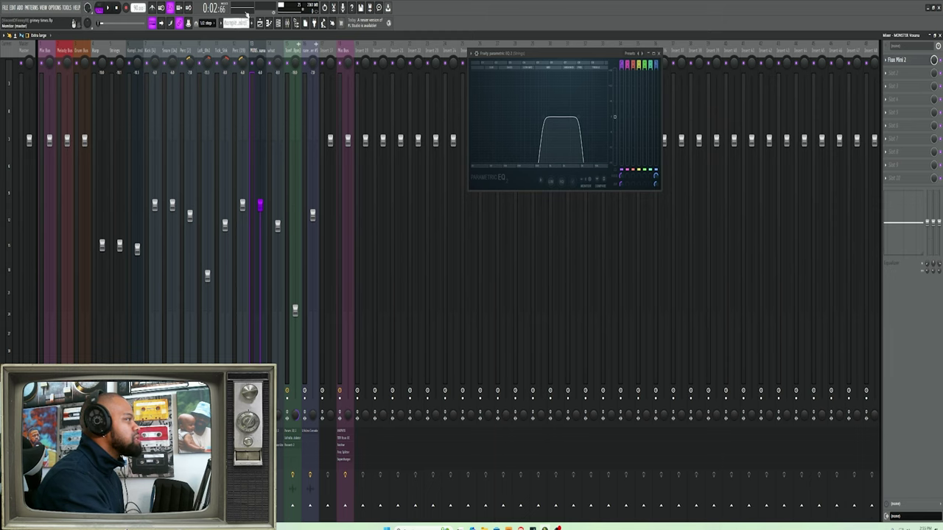
pyautogui.scroll(-1, 245, 22)
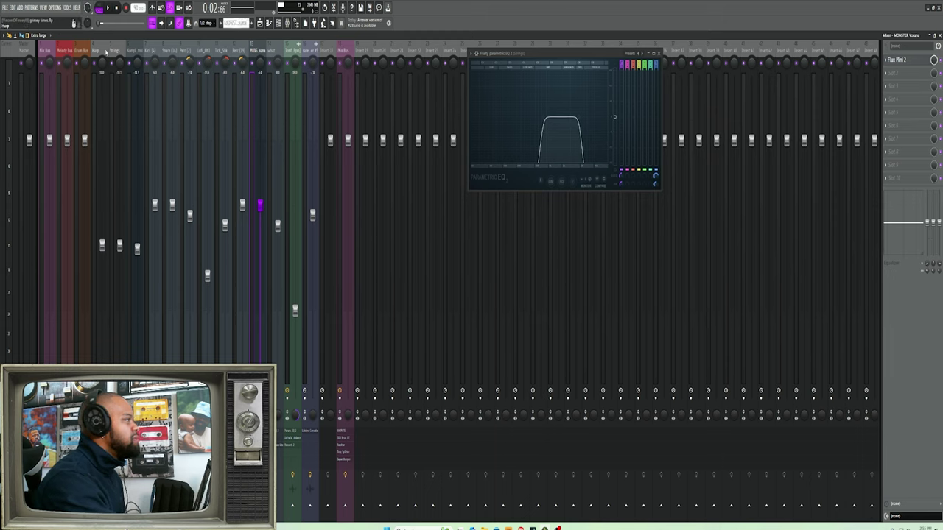
pyautogui.click(100, 7)
pyautogui.click(106, 9)
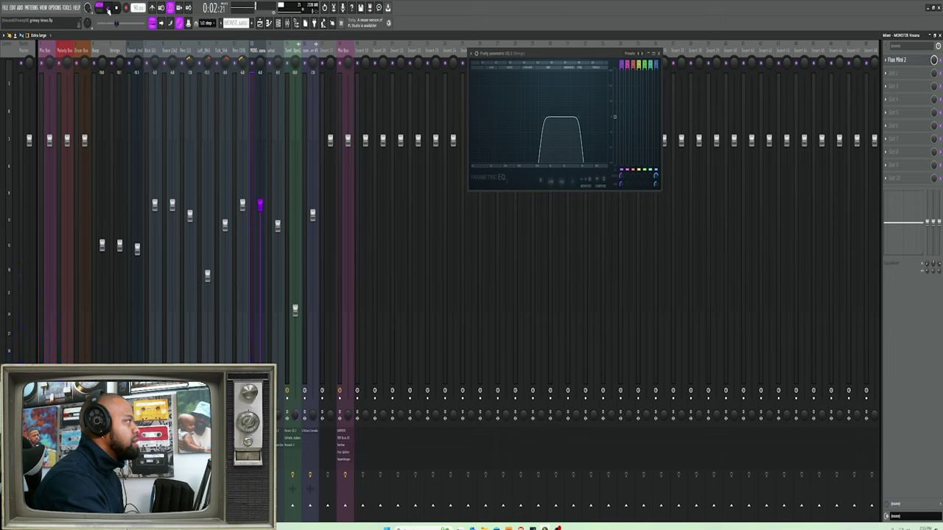
pyautogui.click(117, 11)
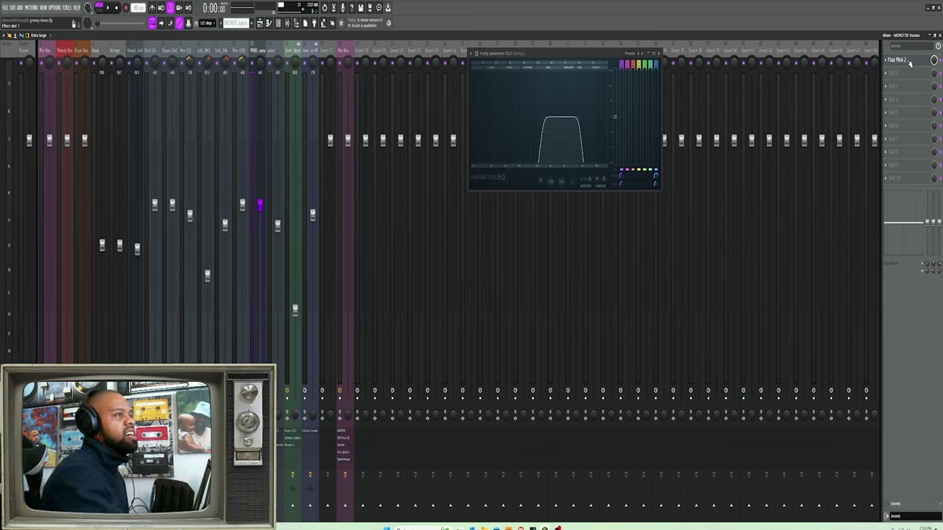
pyautogui.click(908, 61)
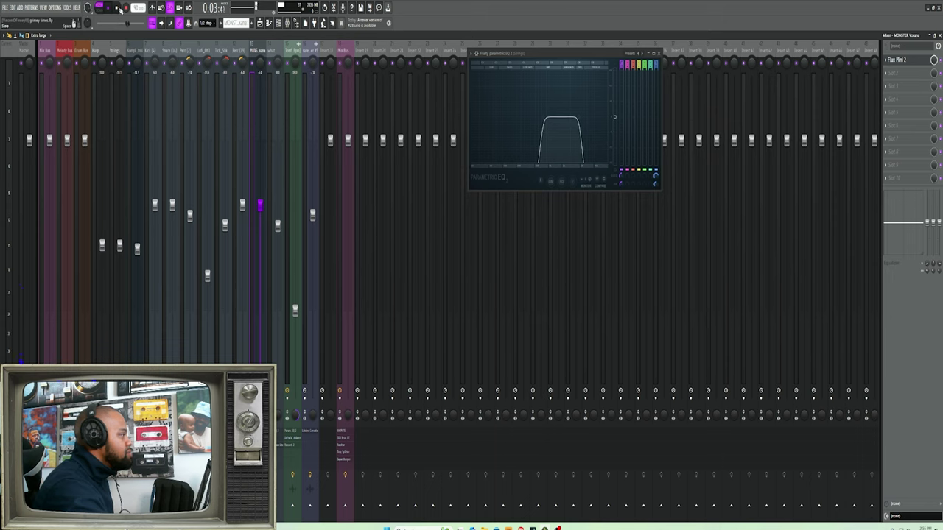
# Step: Play the what pattern on its own and review its track's Fruity parametric EQ 2, PanCake2 and Cymatics Space Lite effects
pyautogui.click(117, 7)
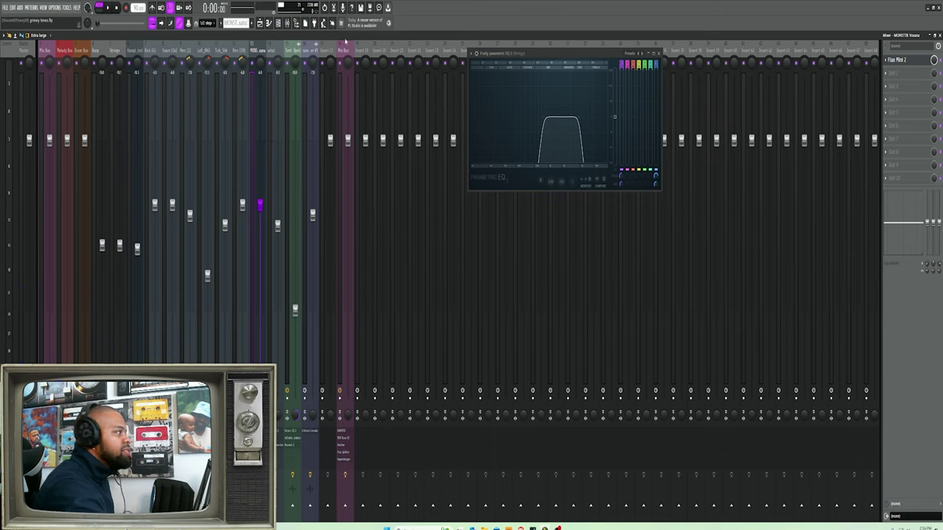
pyautogui.click(938, 35)
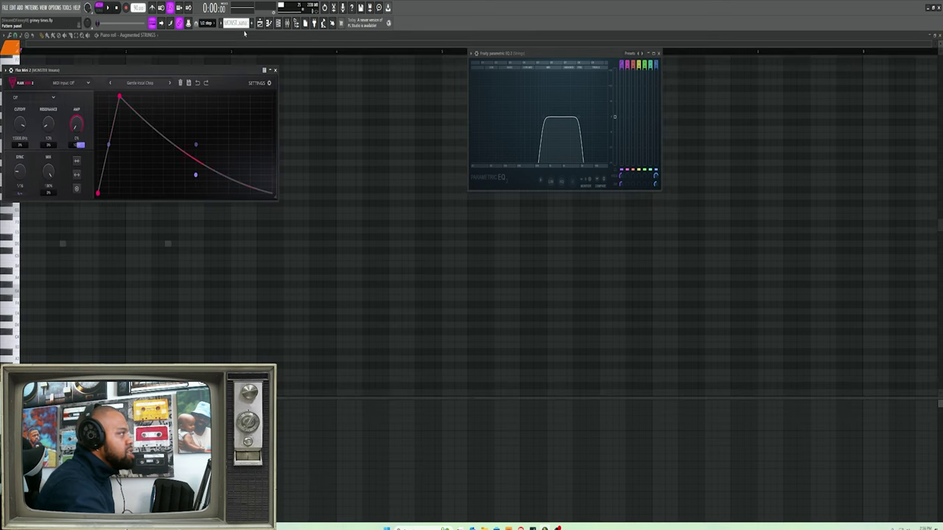
pyautogui.press('F9')
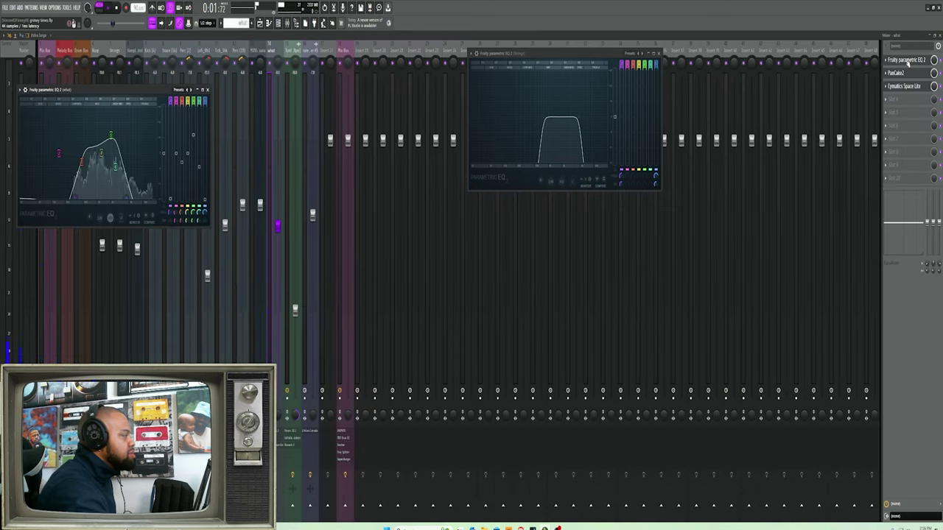
pyautogui.click(907, 62)
pyautogui.click(909, 75)
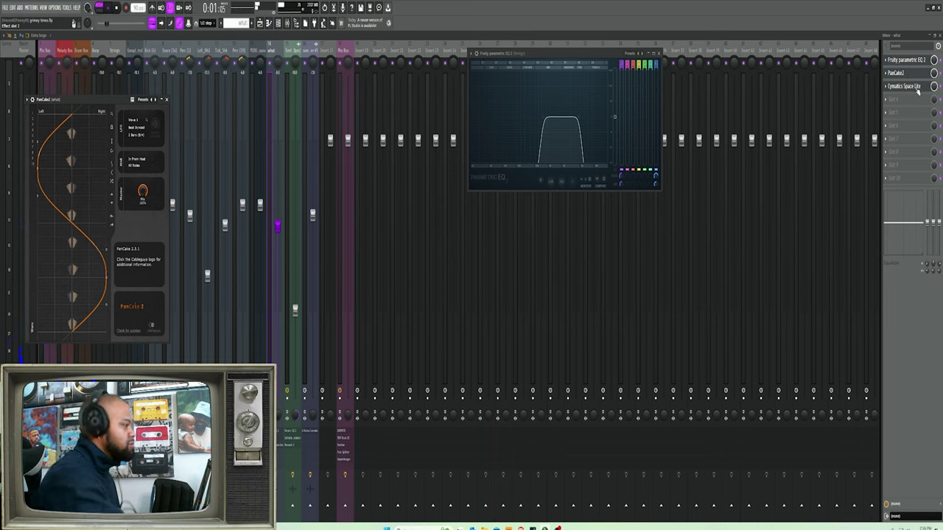
pyautogui.click(919, 88)
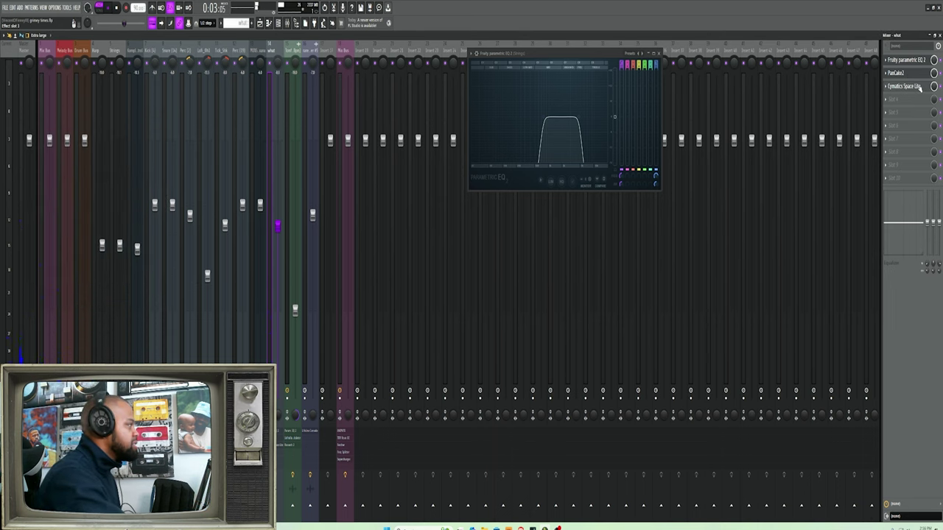
pyautogui.click(254, 70)
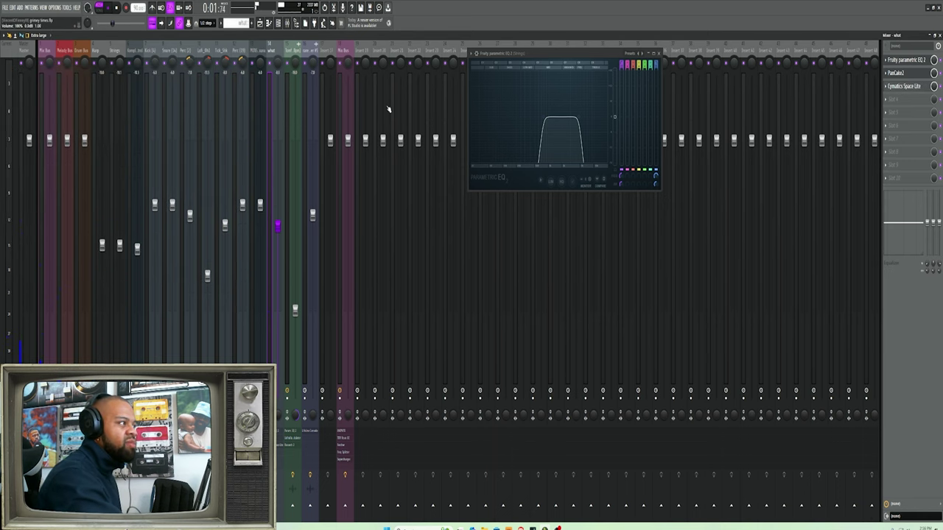
pyautogui.click(117, 7)
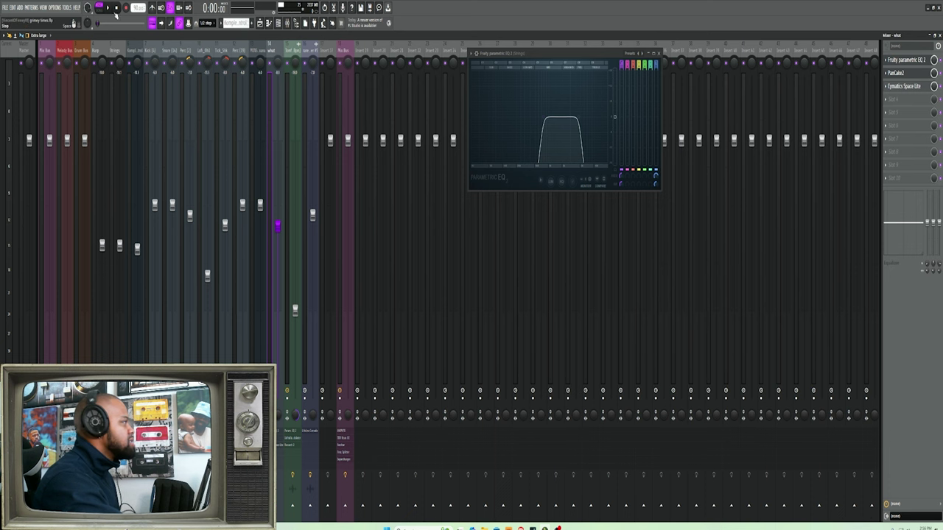
# Step: Play the Komplete Kontrol pattern, view its notes in the channel rack, and check the Kontakt 7 Upright Bass instrument
pyautogui.click(110, 7)
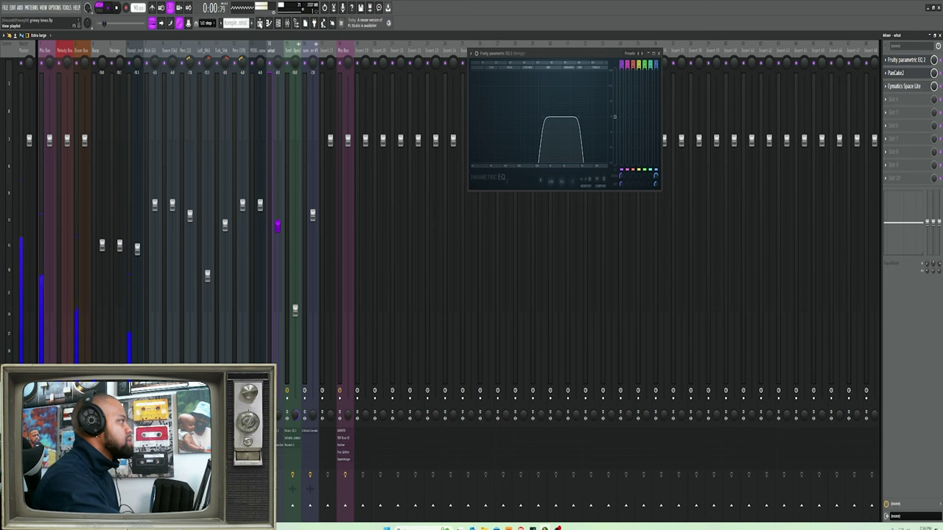
pyautogui.click(278, 24)
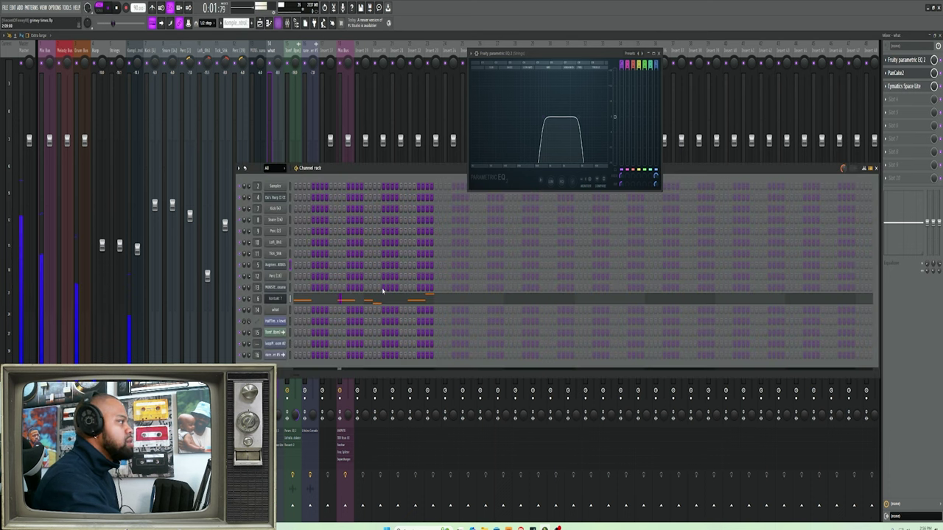
pyautogui.click(284, 301)
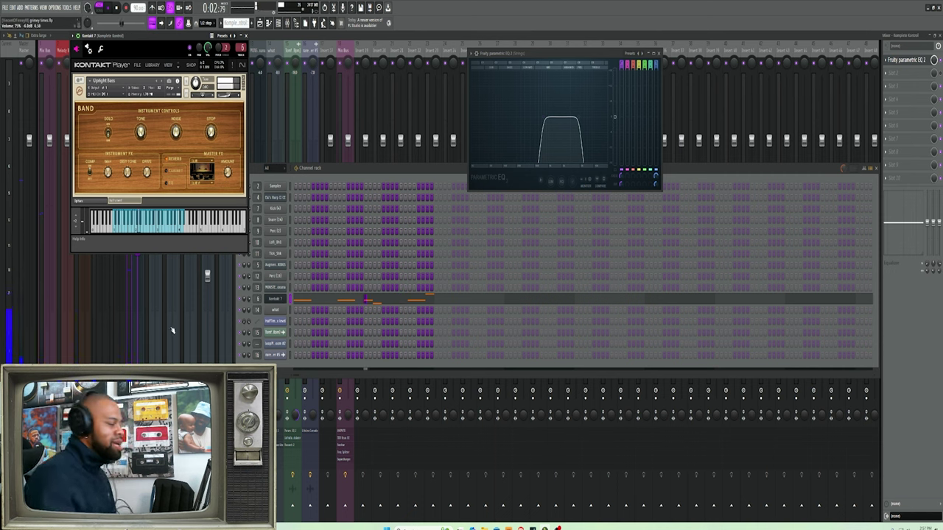
pyautogui.click(120, 8)
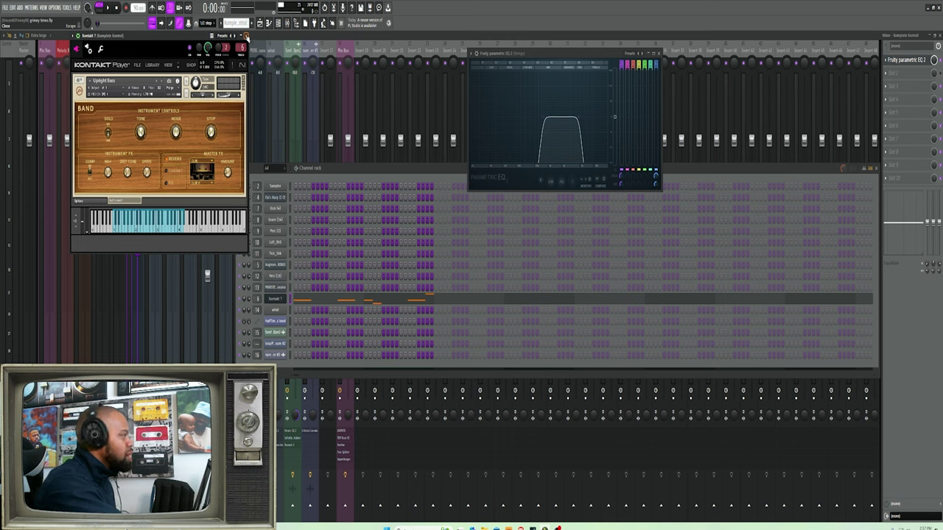
pyautogui.click(247, 35)
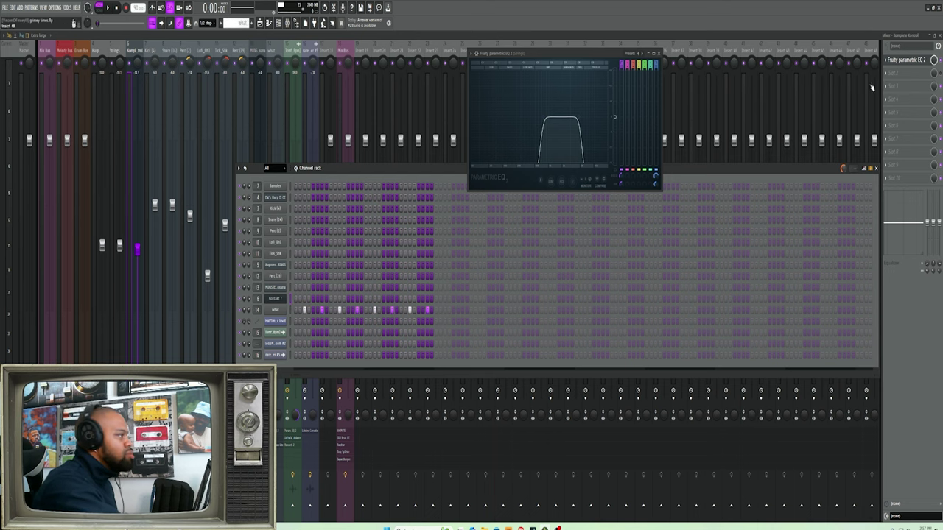
# Step: Return to the playlist, clear the time selection over the opening bars, and play the arrangement from the start
pyautogui.press('F5')
pyautogui.click(369, 495)
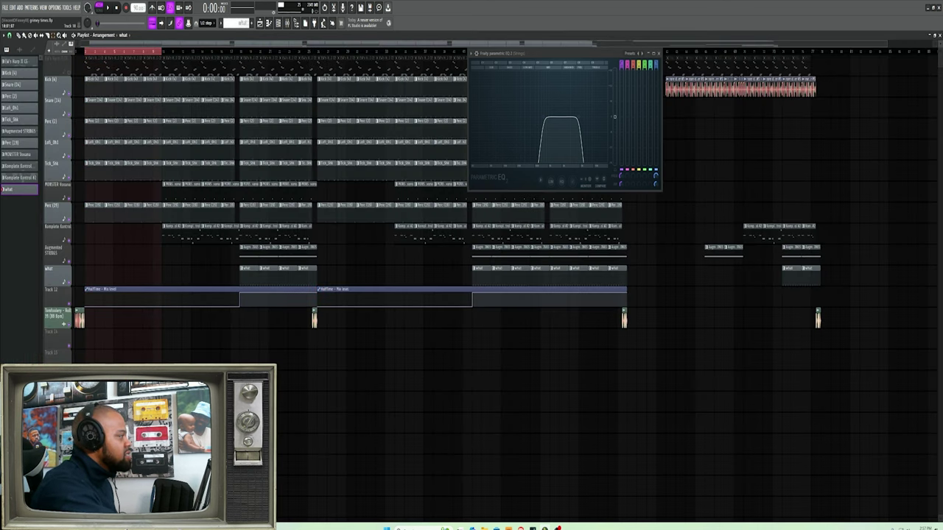
pyautogui.click(93, 58)
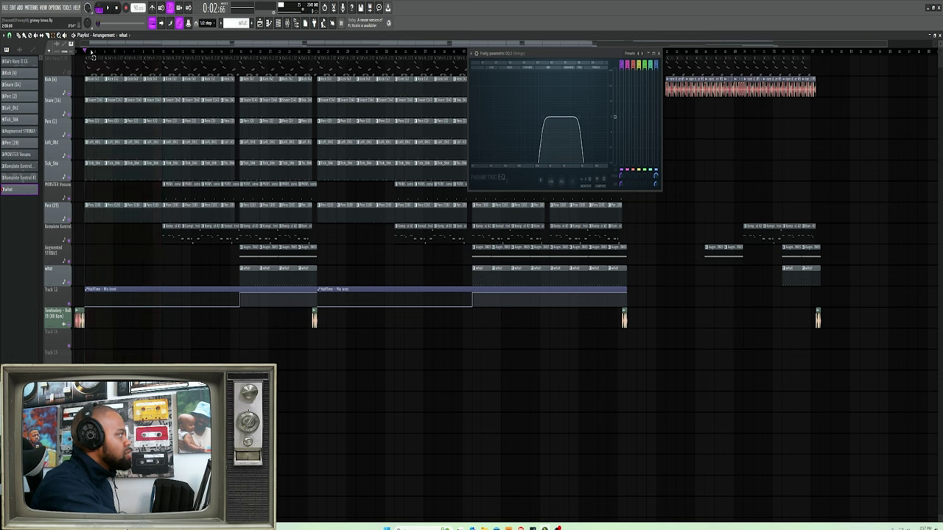
pyautogui.click(108, 9)
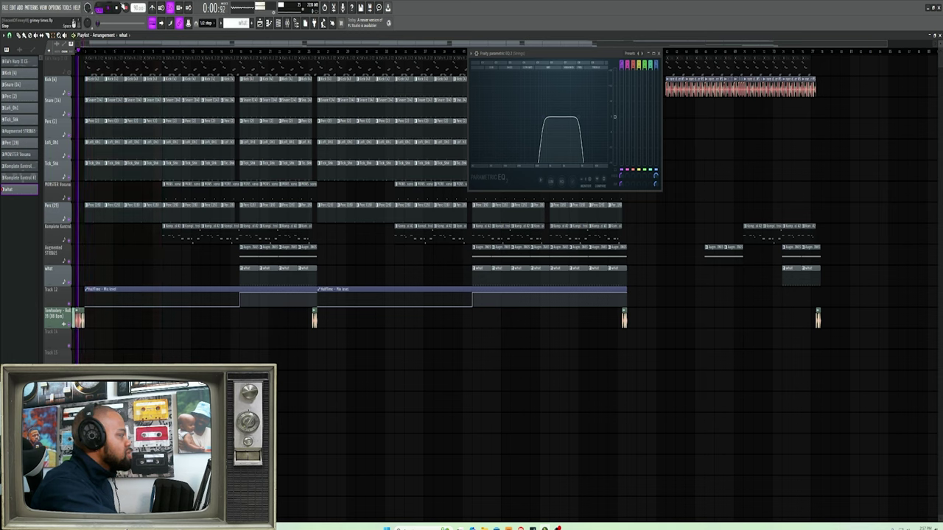
pyautogui.click(118, 11)
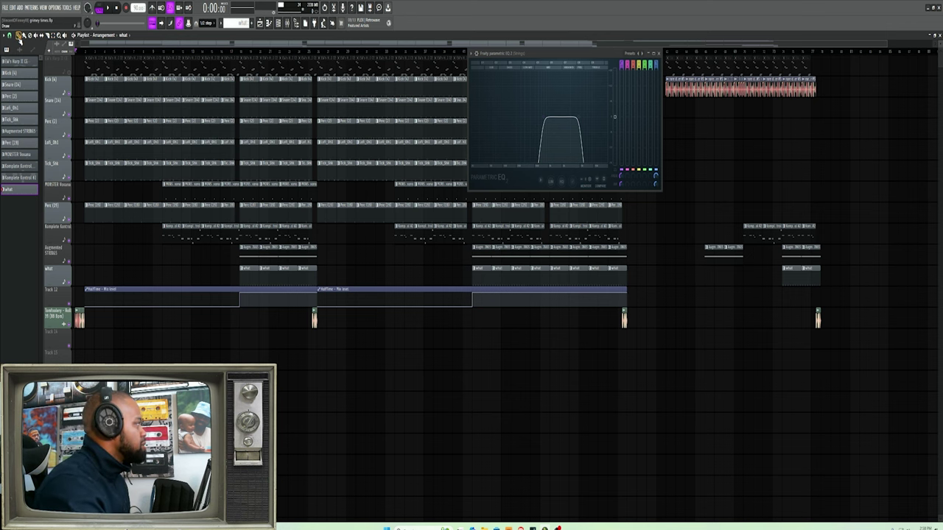
# Step: Close the floating Strings Fruity parametric EQ 2 window covering the playlist
pyautogui.rightClick(69, 72)
pyautogui.rightClick(69, 72)
pyautogui.click(658, 53)
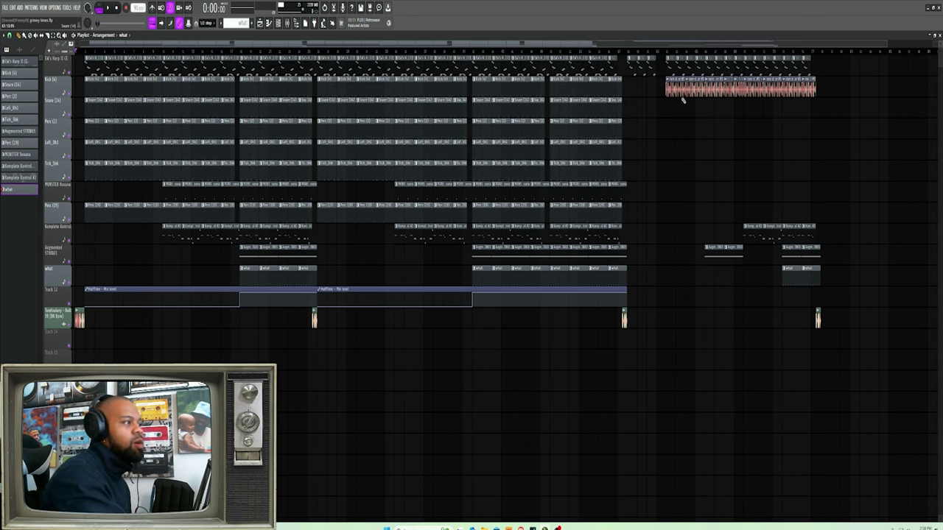
# Step: Play the second arrangement from the harp clips after the main section up to the start of the rare drums clips
pyautogui.click(625, 53)
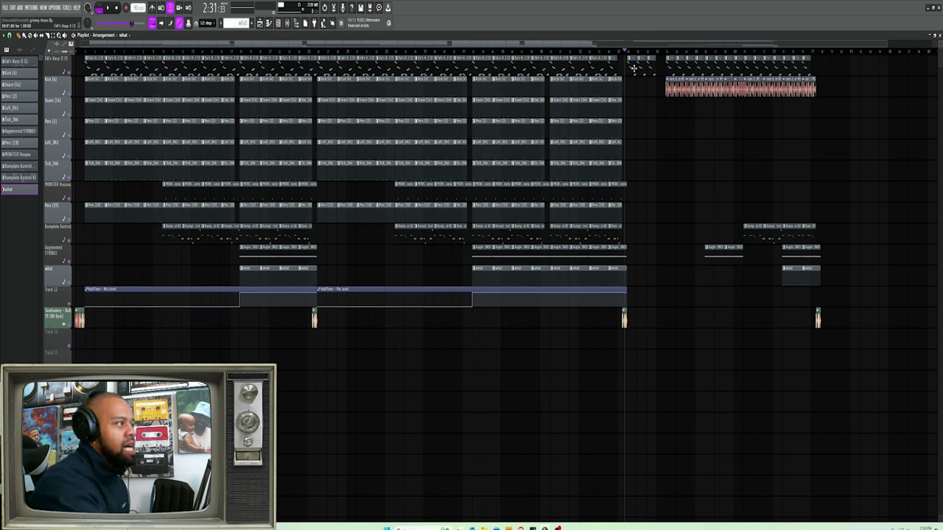
pyautogui.moveTo(627, 56)
pyautogui.mouseDown()
pyautogui.moveTo(588, 63)
pyautogui.moveTo(626, 56)
pyautogui.mouseUp()
pyautogui.click(111, 7)
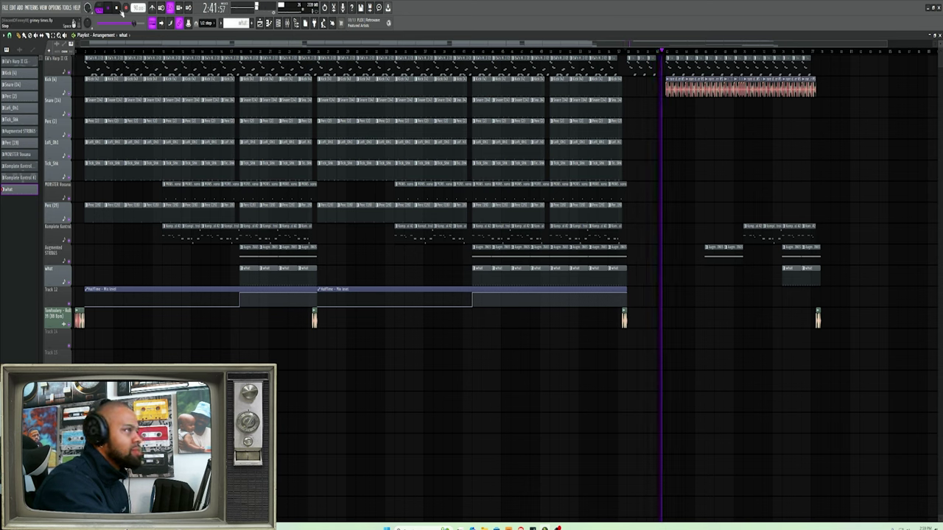
pyautogui.click(123, 12)
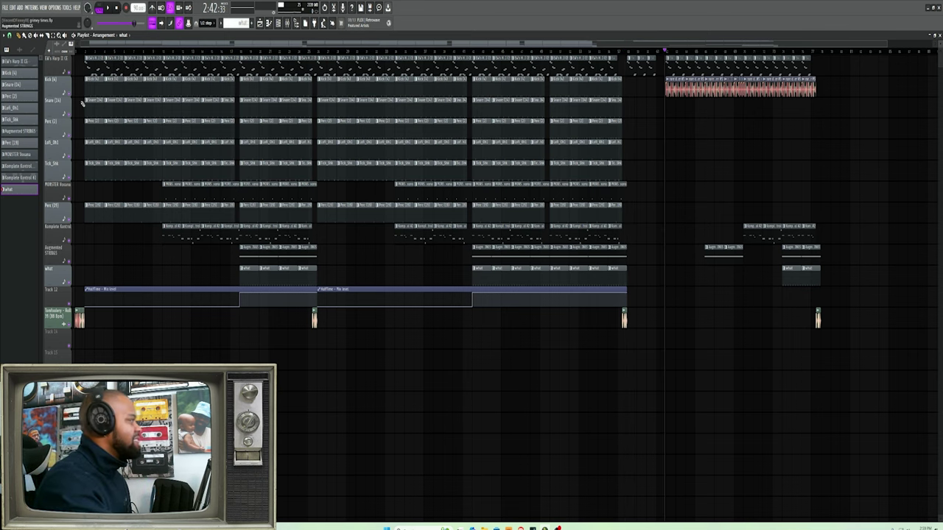
# Step: Solo the Kick playlist track holding the rare drums clips, and play it while watching the mixer levels
pyautogui.keyDown('ctrl'); pyautogui.click(66, 94); pyautogui.keyUp('ctrl')
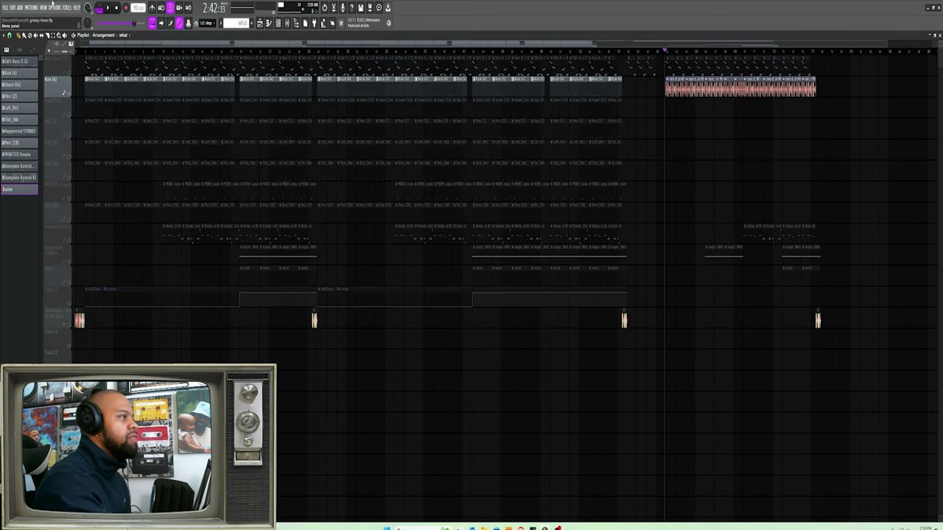
pyautogui.click(108, 9)
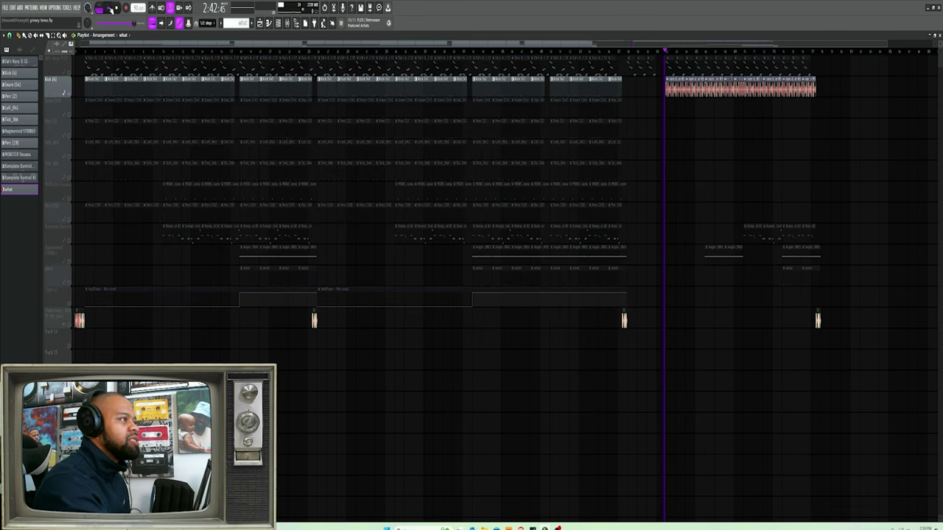
pyautogui.click(279, 24)
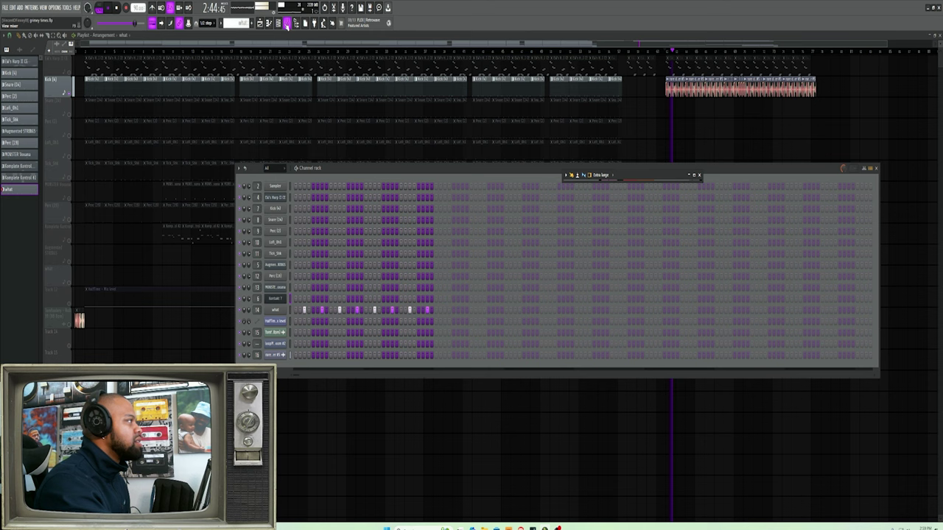
pyautogui.press('F9')
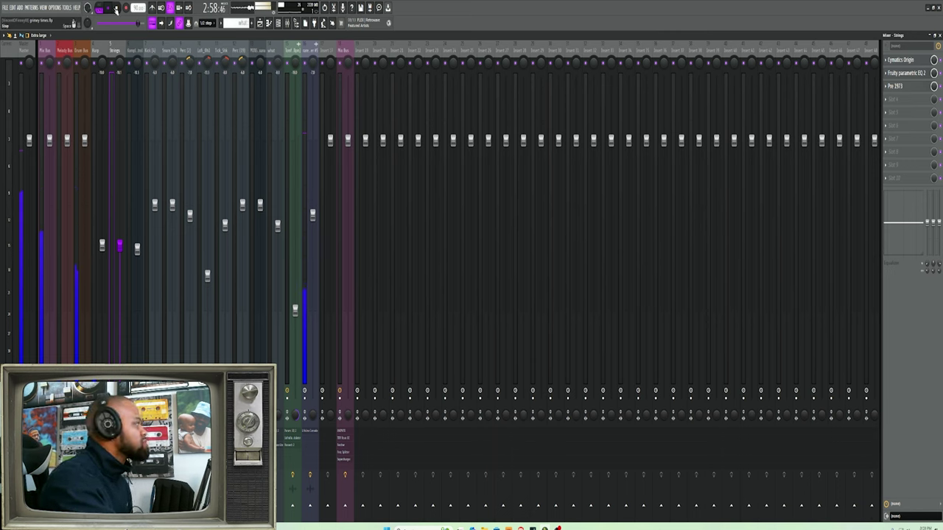
pyautogui.press('space')
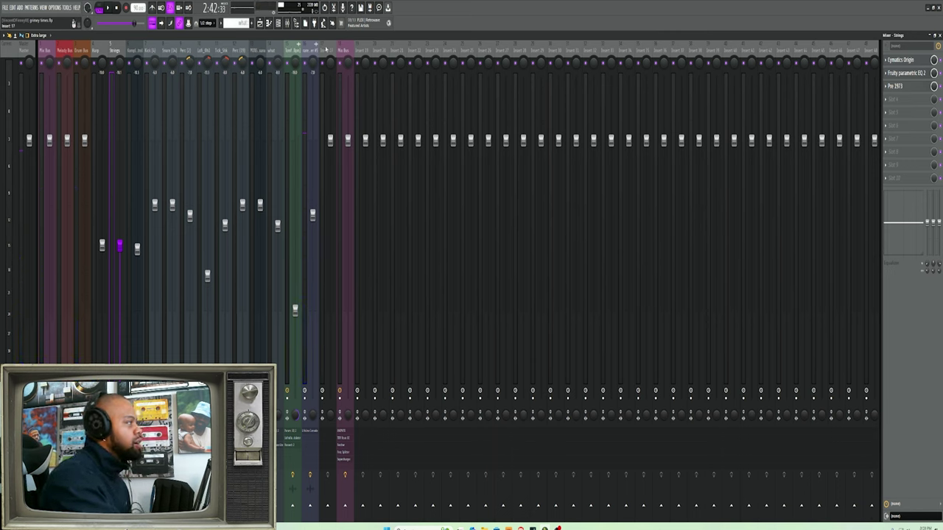
# Step: View the rare drums mixer track's Lifeline Console effect, try the Dark preamp algorithm, and restore Warm
pyautogui.click(309, 51)
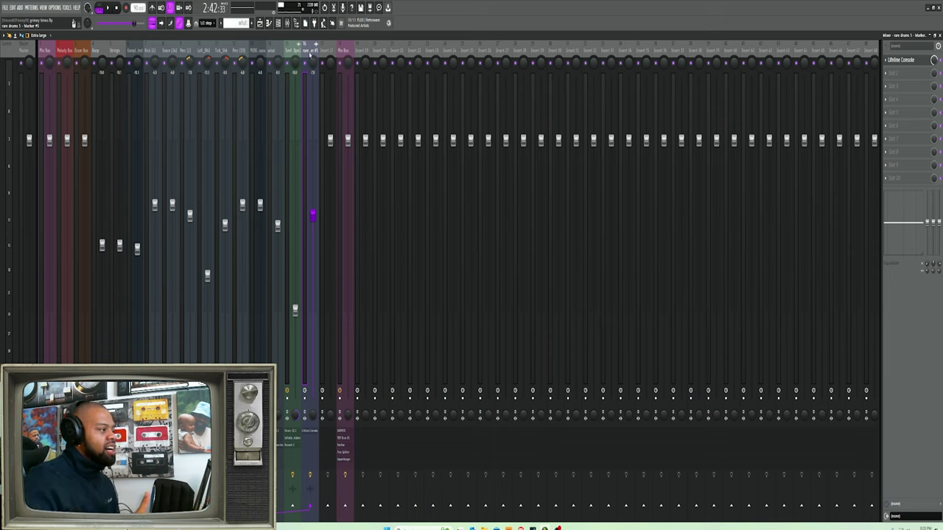
pyautogui.click(909, 62)
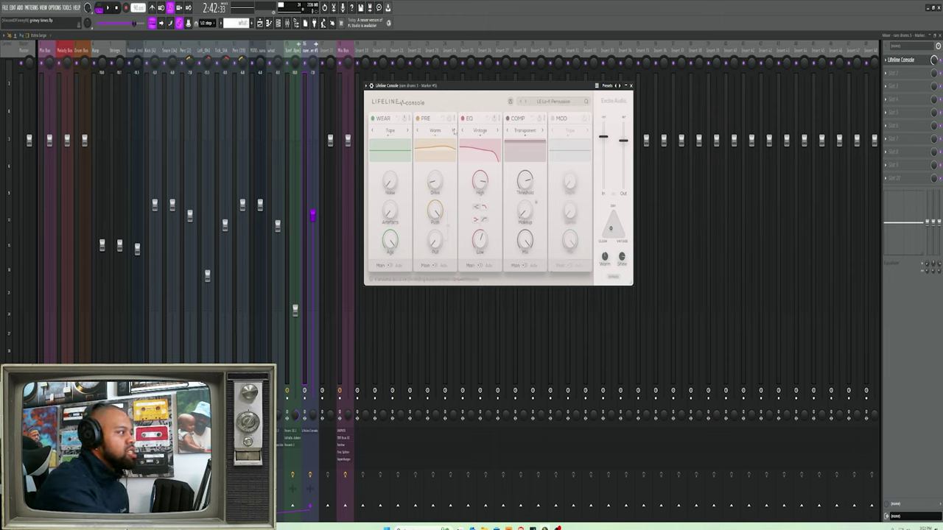
pyautogui.click(450, 133)
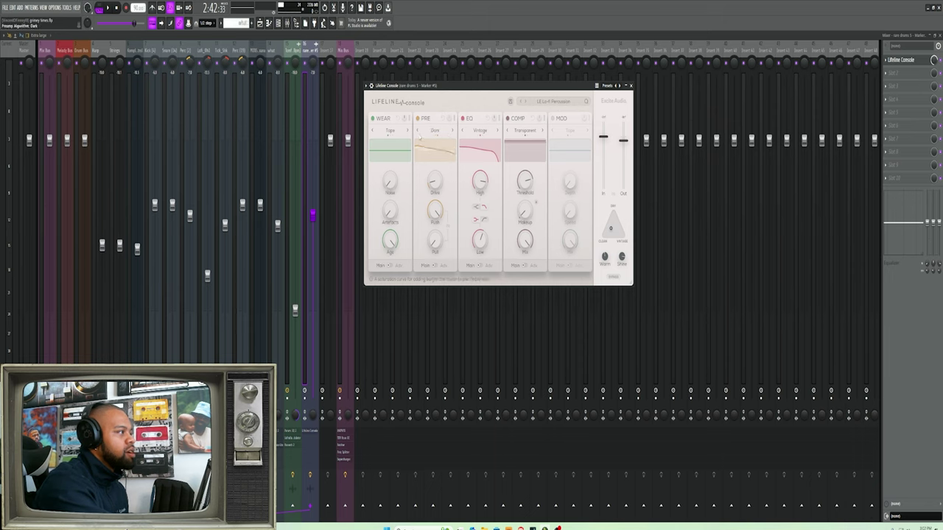
pyautogui.click(417, 131)
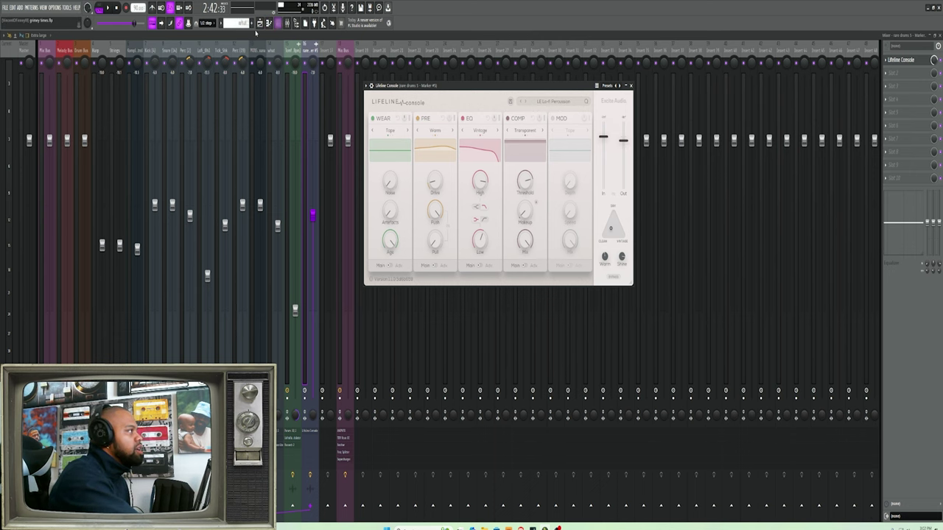
# Step: Open the rare drums clip's sample settings alongside Lifeline Console, and audition the sample with the effect bypassed and active
pyautogui.click(259, 23)
pyautogui.doubleClick(686, 89)
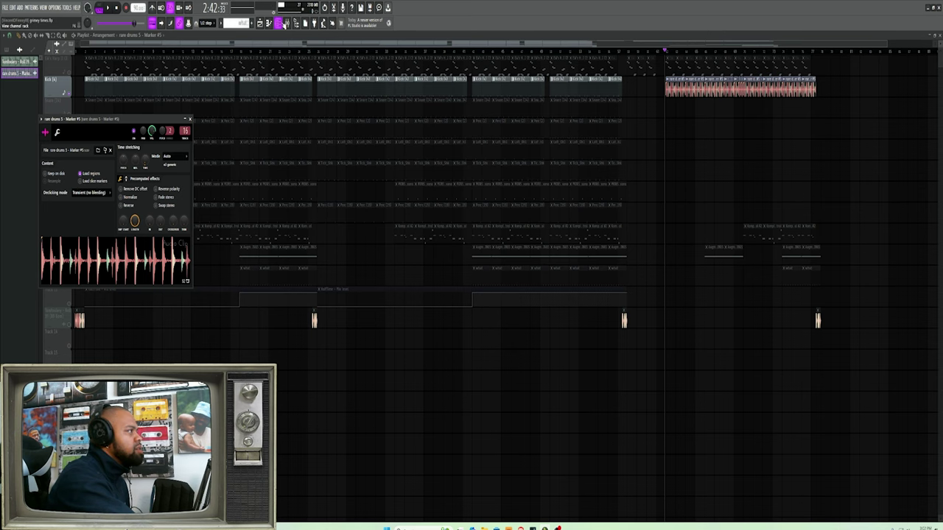
pyautogui.click(287, 23)
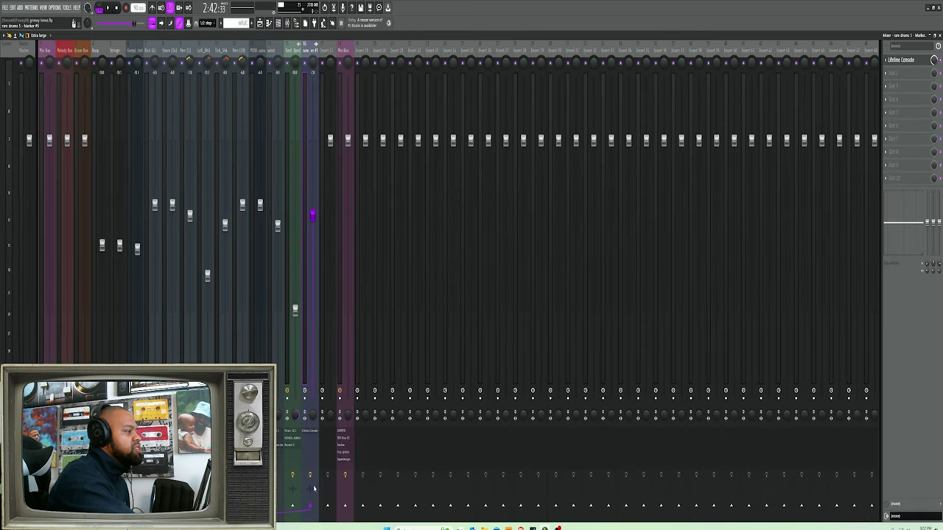
pyautogui.click(907, 61)
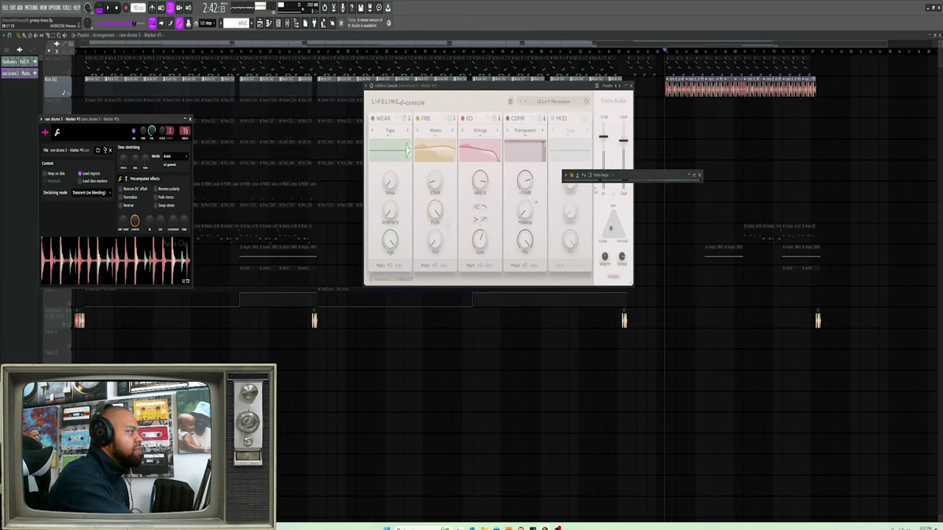
pyautogui.click(613, 277)
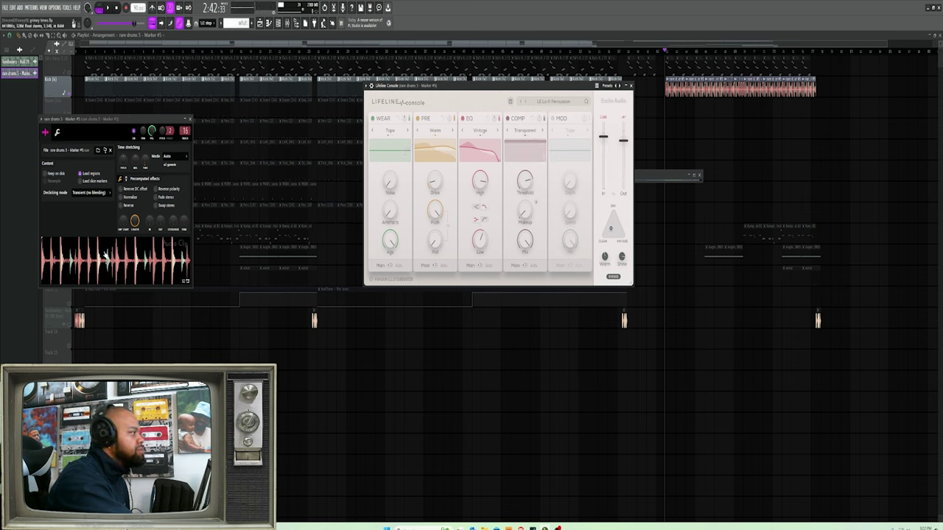
pyautogui.click(615, 277)
pyautogui.click(92, 258)
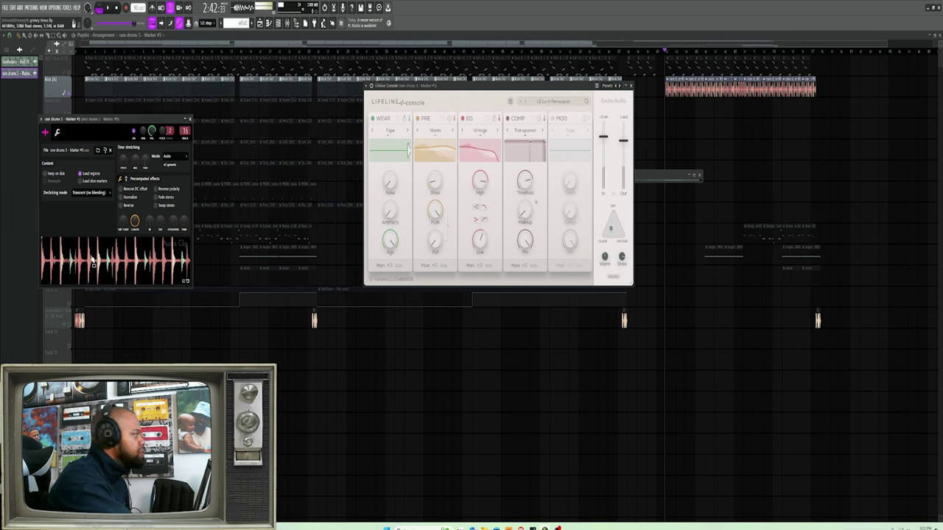
pyautogui.moveTo(521, 527)
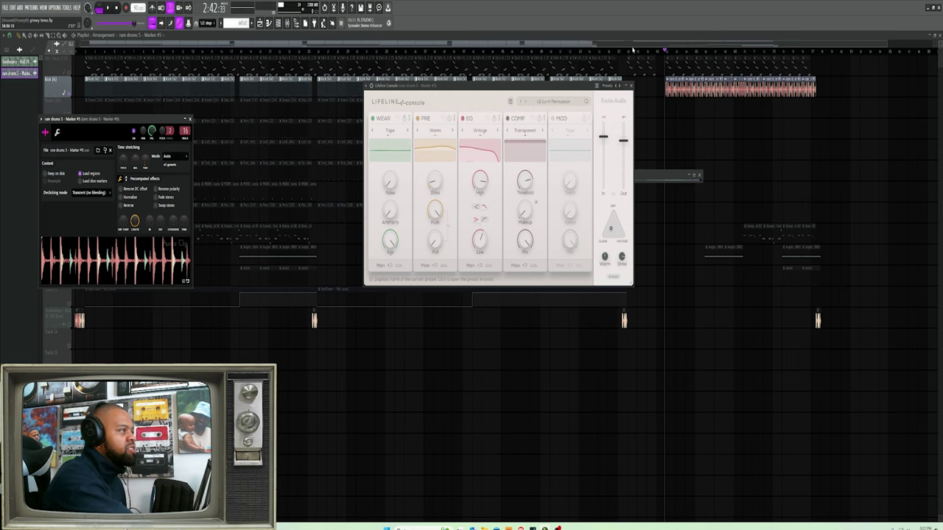
# Step: Close Lifeline Console, unsolo the Kick playlist track, and play the second arrangement from the first rare drums clip
pyautogui.click(630, 86)
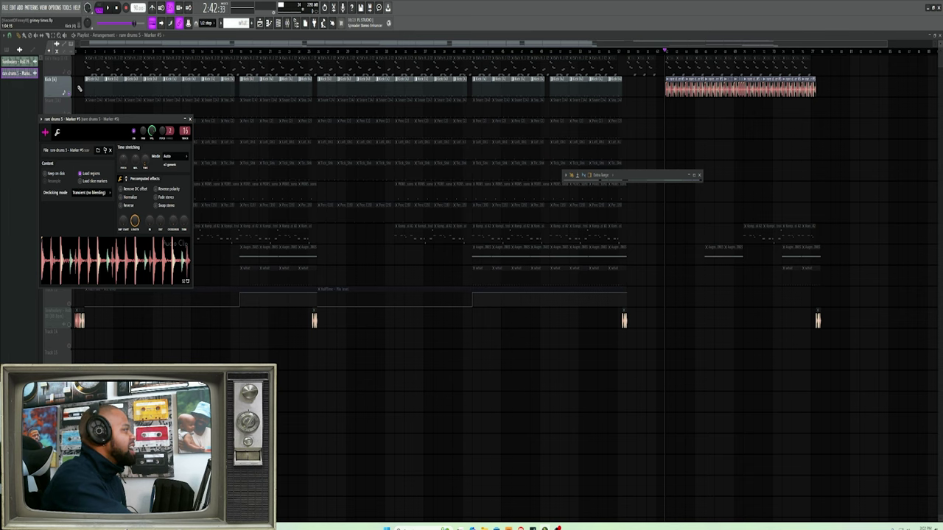
pyautogui.click(72, 93)
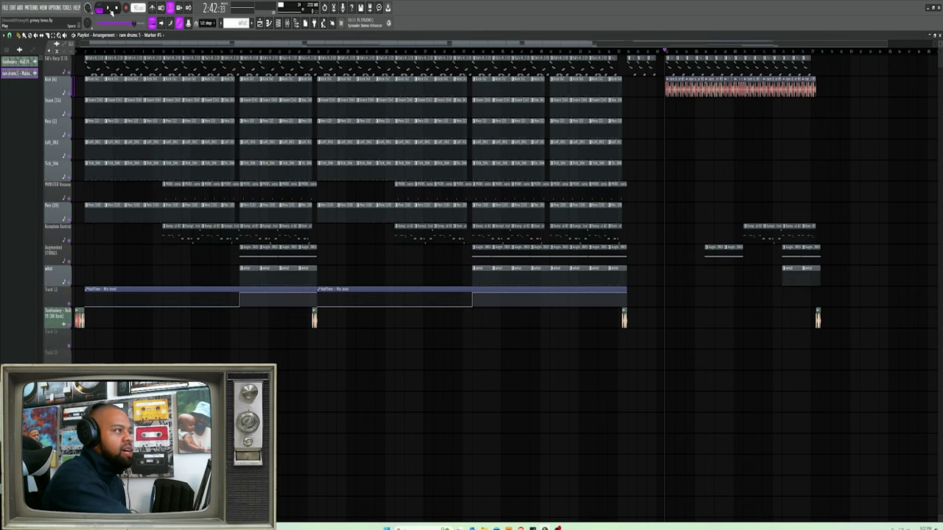
pyautogui.click(110, 11)
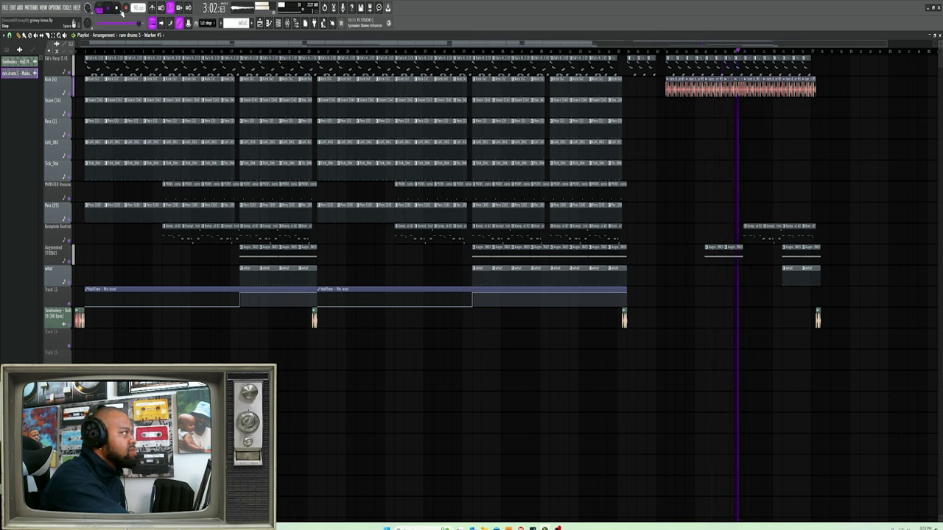
pyautogui.click(121, 11)
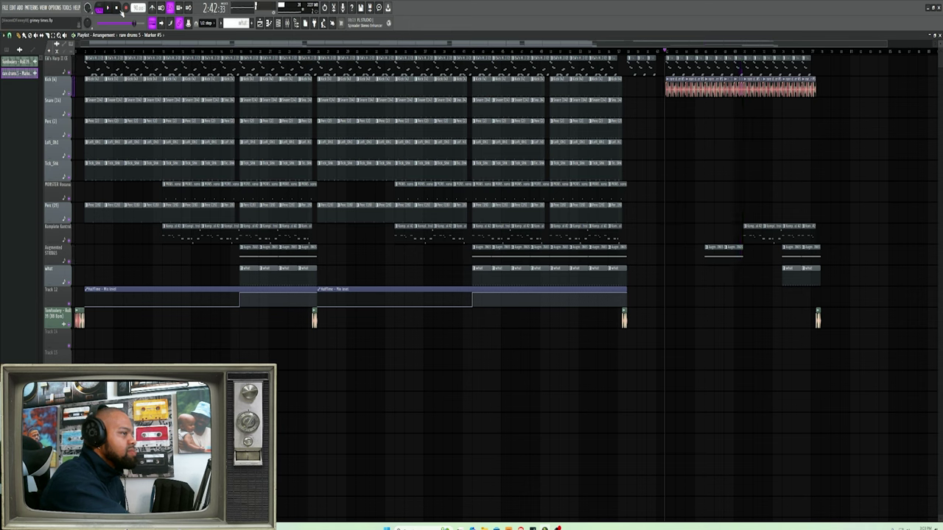